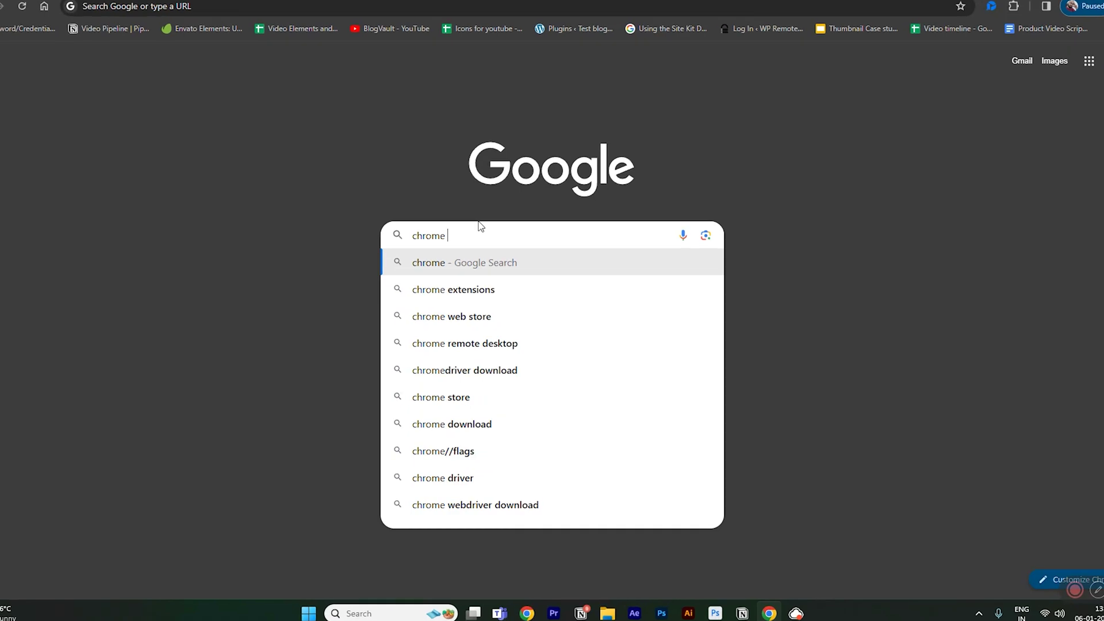
- Go to the Chrome Web Store and search it for AIPRM
type("web")
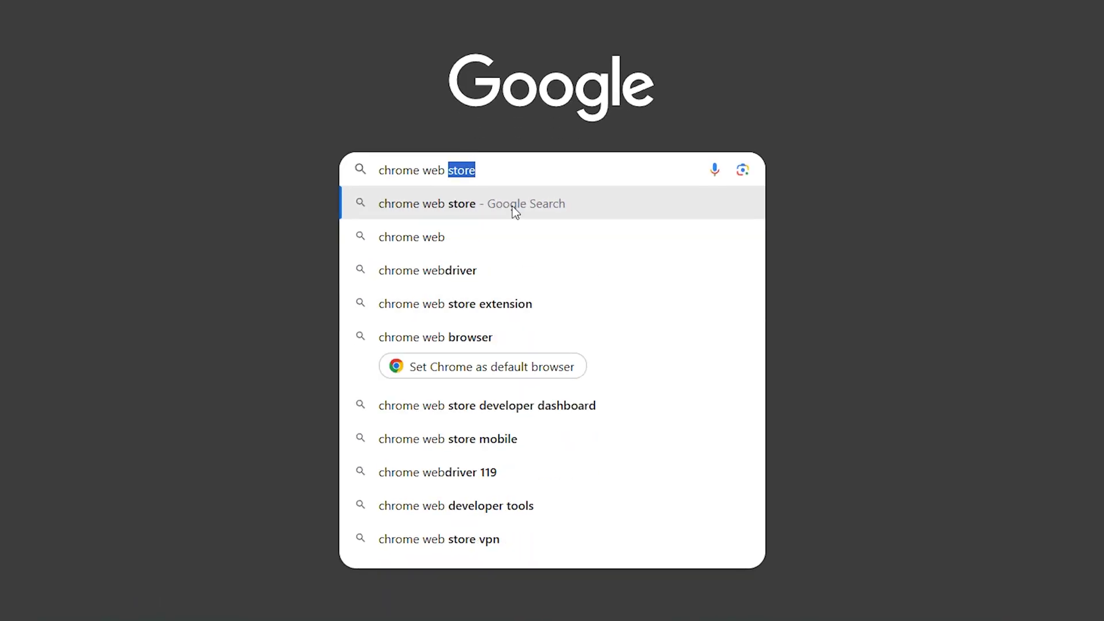
left_click(515, 212)
left_click(280, 265)
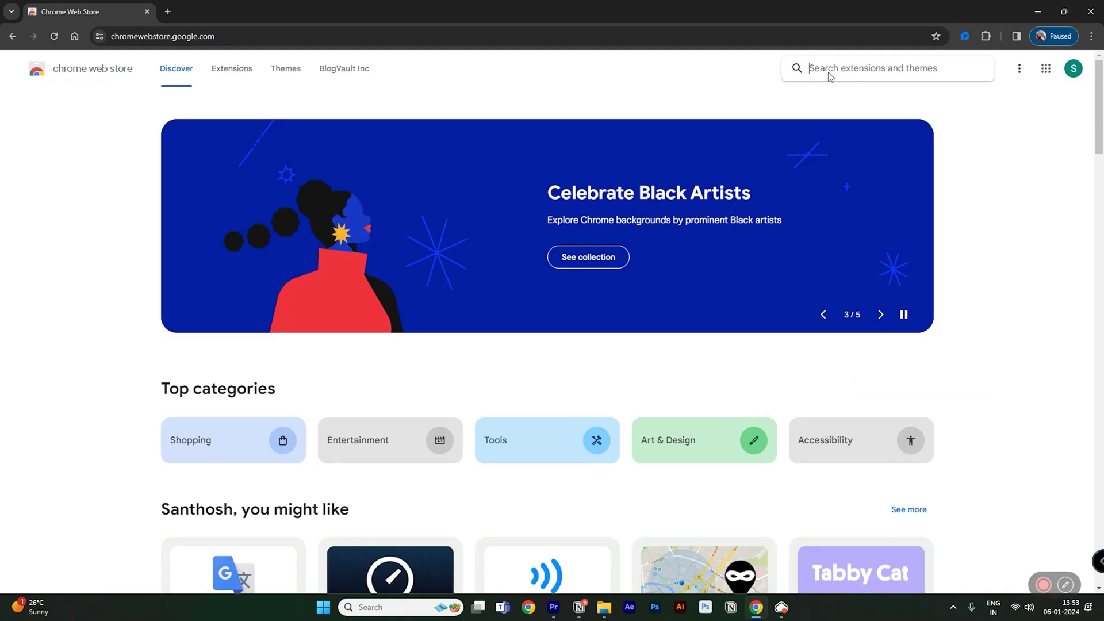
left_click(796, 66)
type("AIRPM")
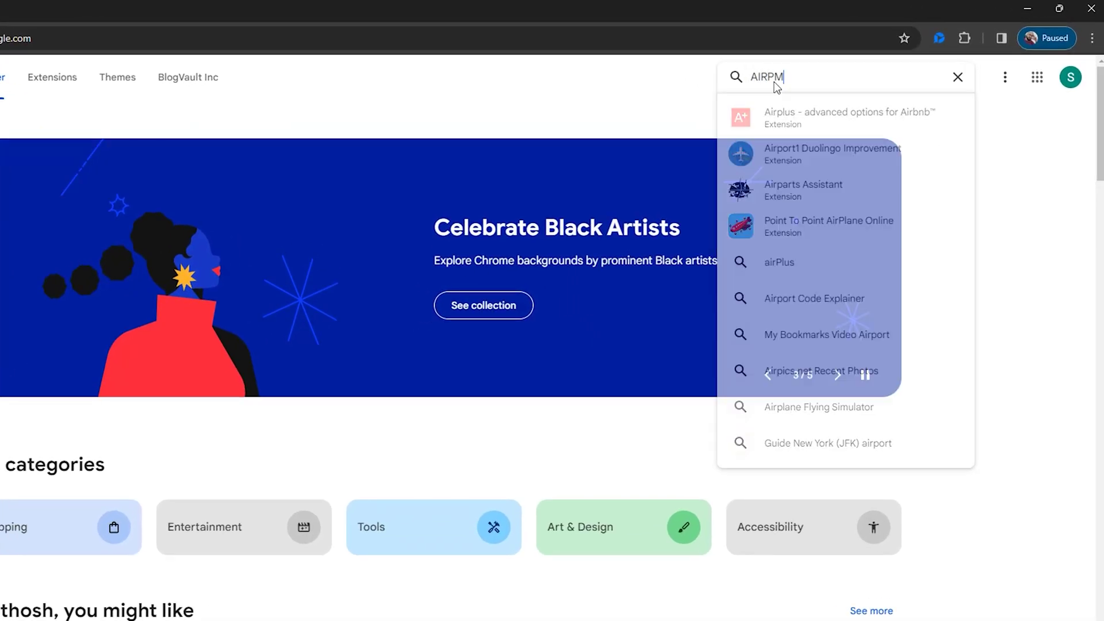
key("Return")
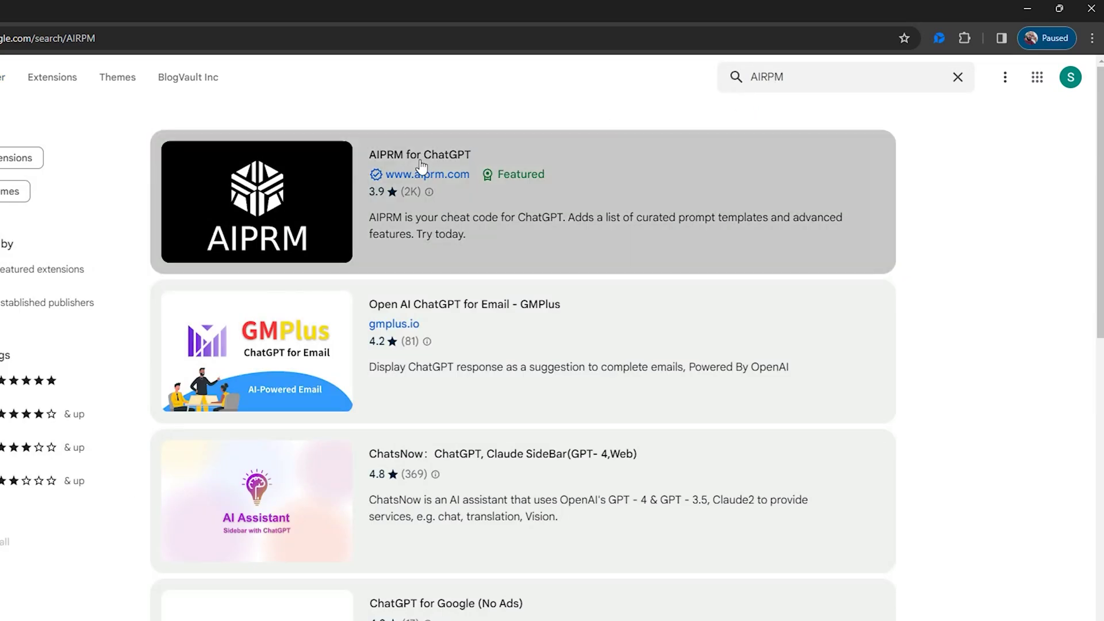
- Add the AIPRM for ChatGPT extension to Chrome and continue to account connection
left_click(420, 159)
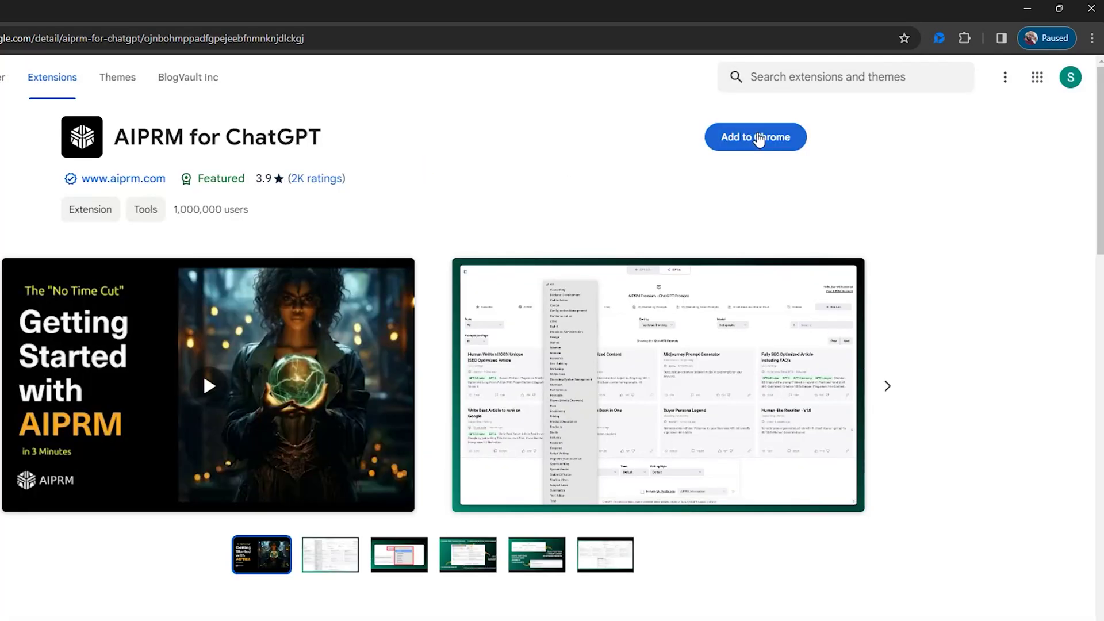
left_click(759, 139)
left_click(481, 164)
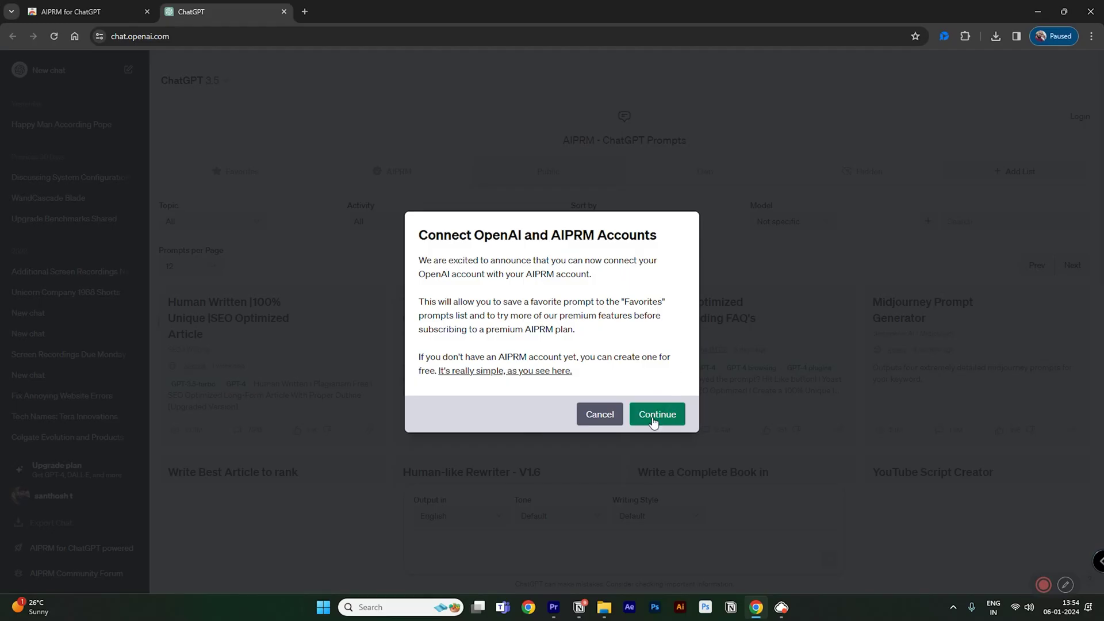
left_click(654, 423)
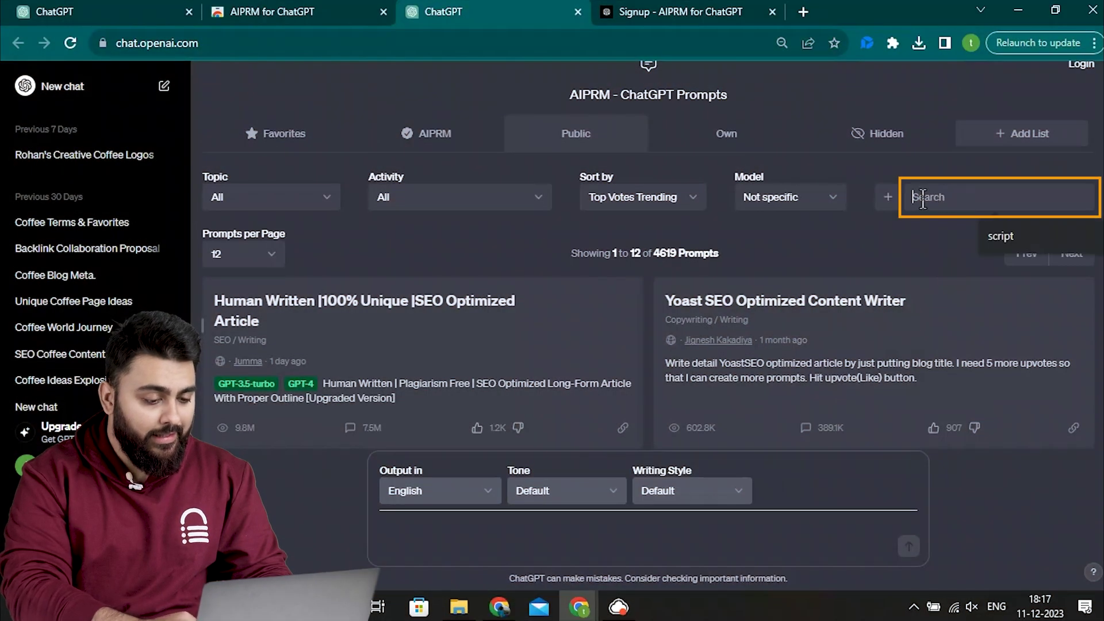
- Filter the AIPRM library by SEO and choose the Keyword Strategy prompt
type("EO")
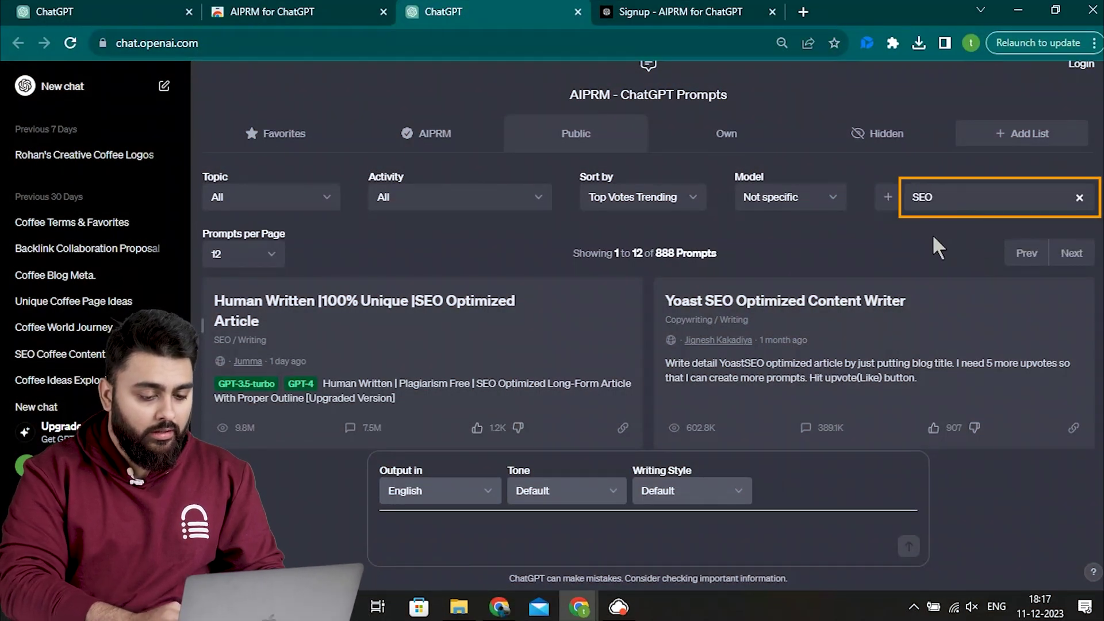
scroll(934, 247, "down", 2)
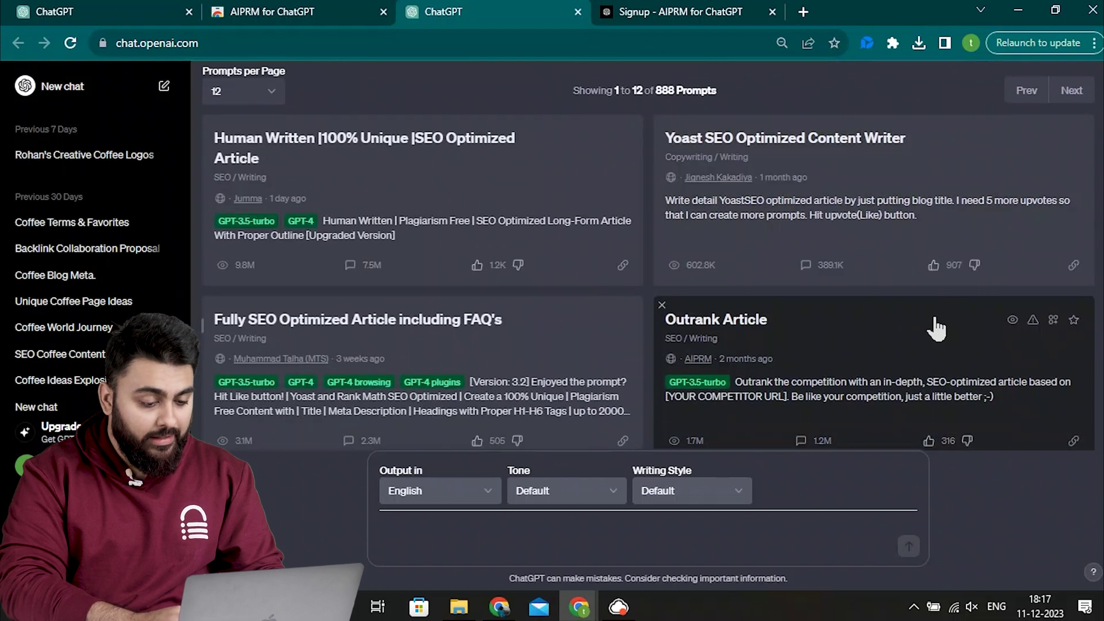
scroll(786, 331, "down", 4)
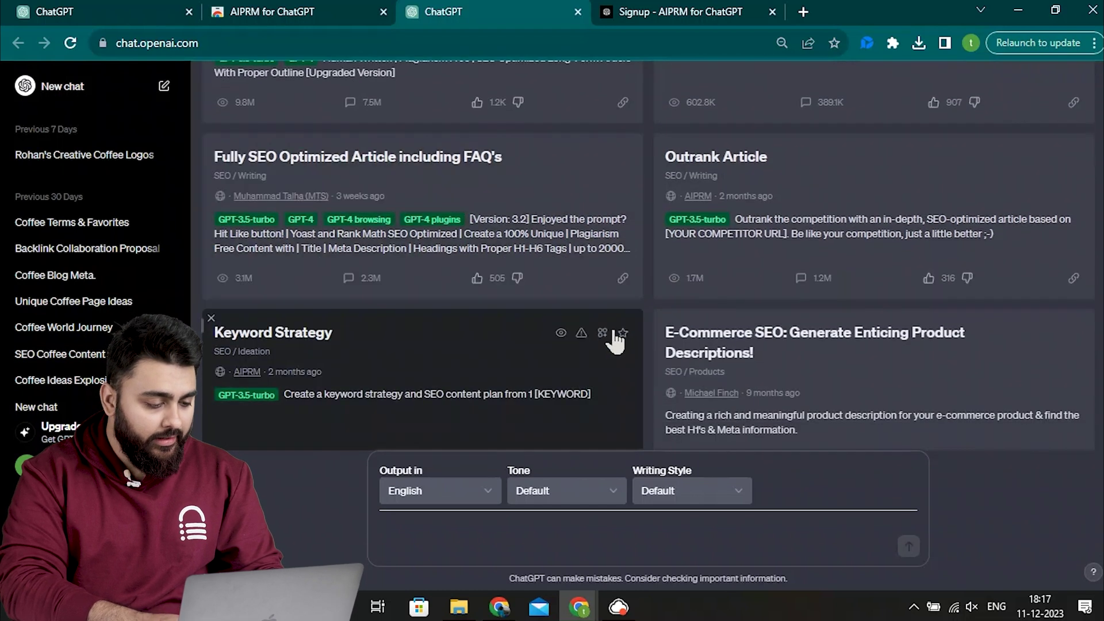
scroll(739, 385, "down", 2)
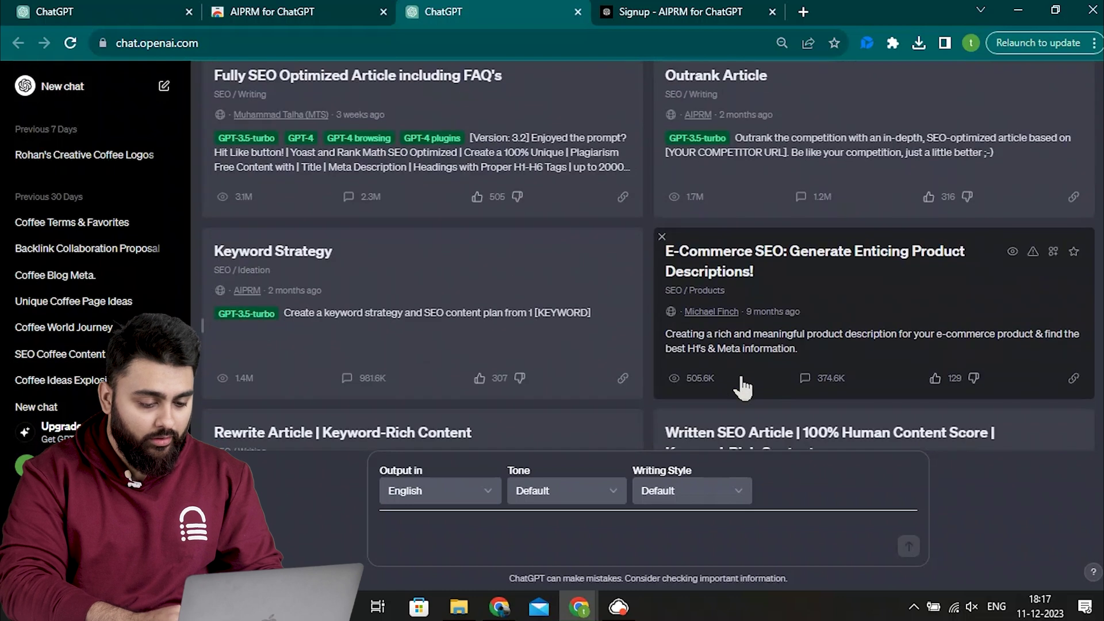
scroll(741, 385, "down", 2)
left_click(445, 260)
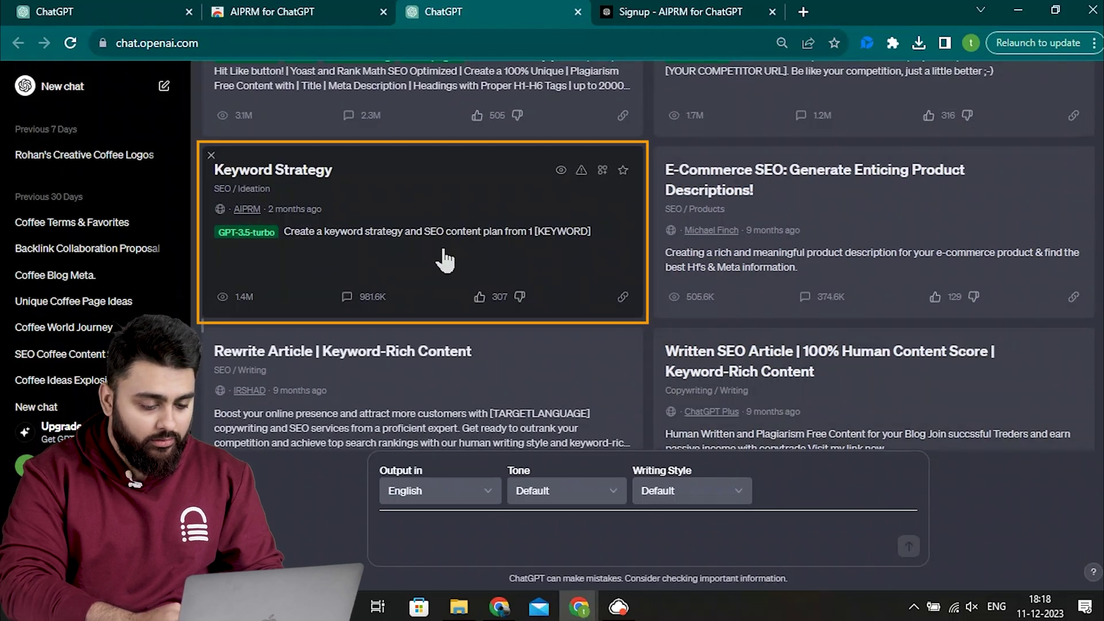
- Run the Keyword Strategy prompt with the keyword 'Coffee'
left_click(445, 260)
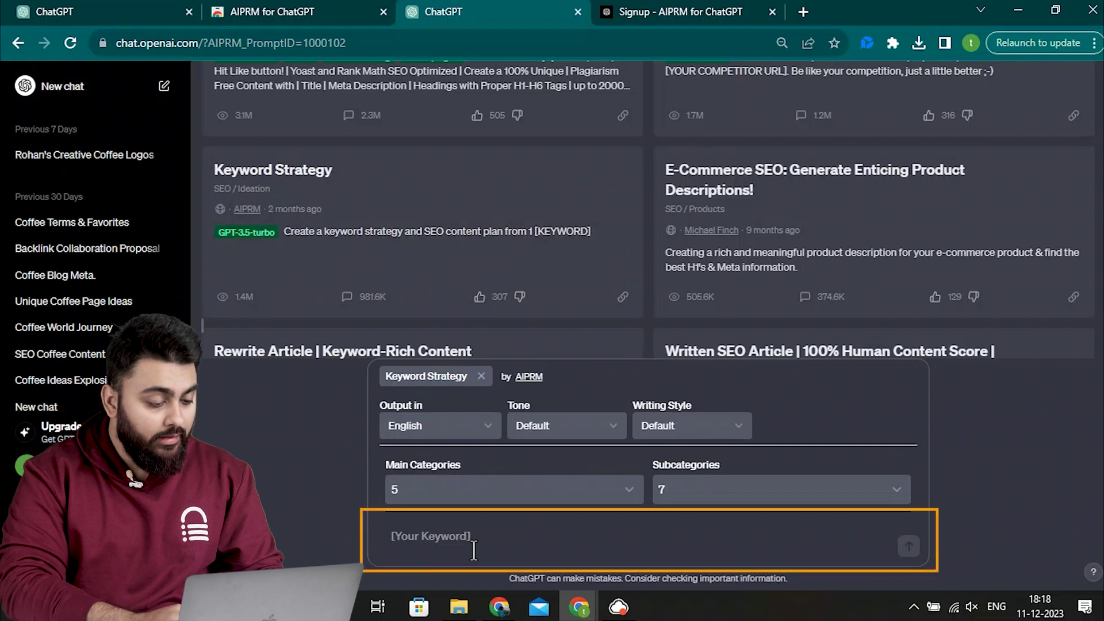
type("Coffee")
key("Return")
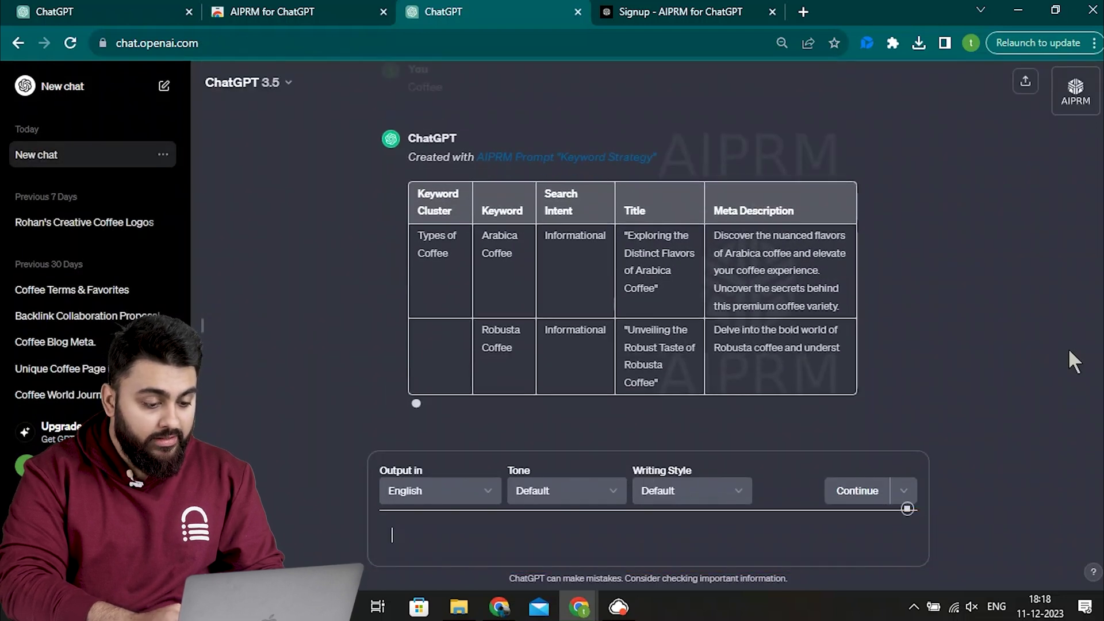
scroll(888, 377, "down", 3)
scroll(888, 377, "up", 4)
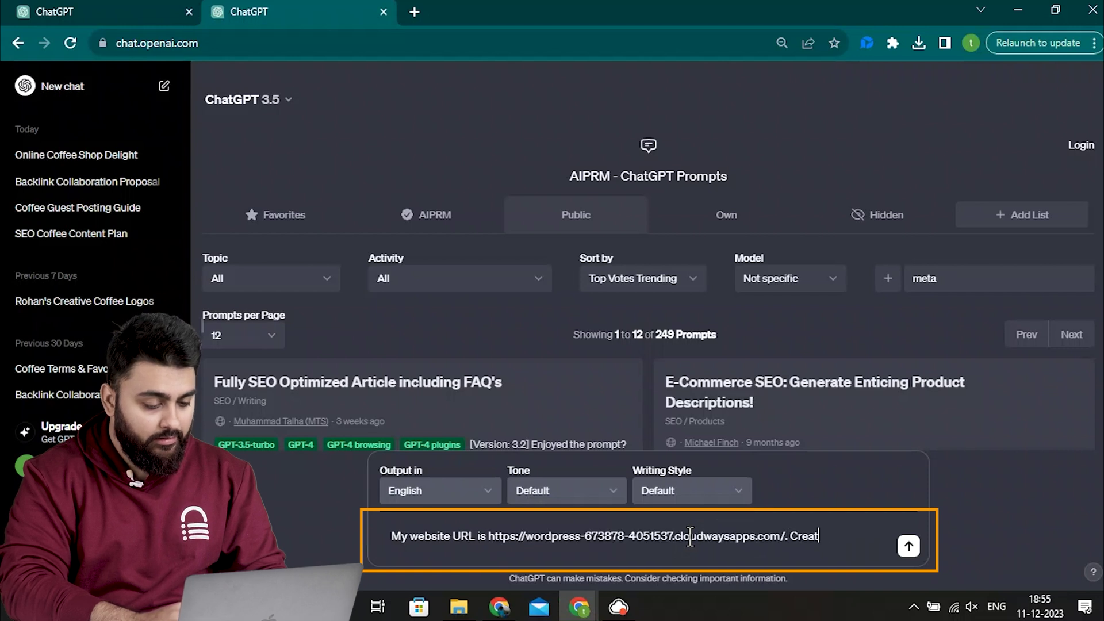
- Send the robots.txt request blocking company/legal.html, allowing Google and Bing, with the sitemap
type("xt ")
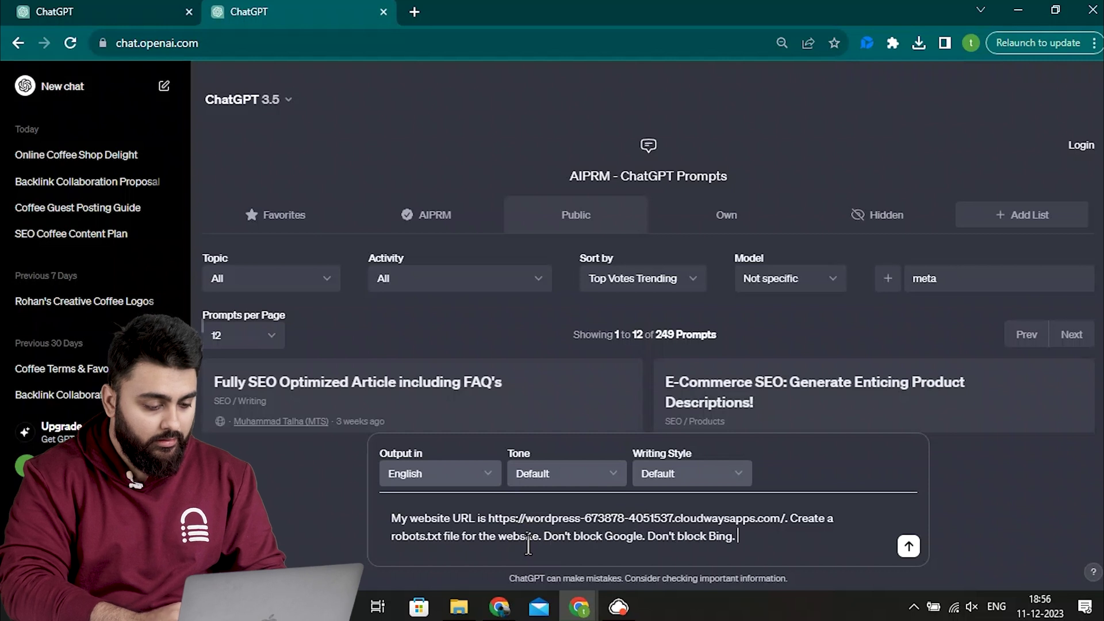
type("egal.html from all search engines. Include XML sitemap.")
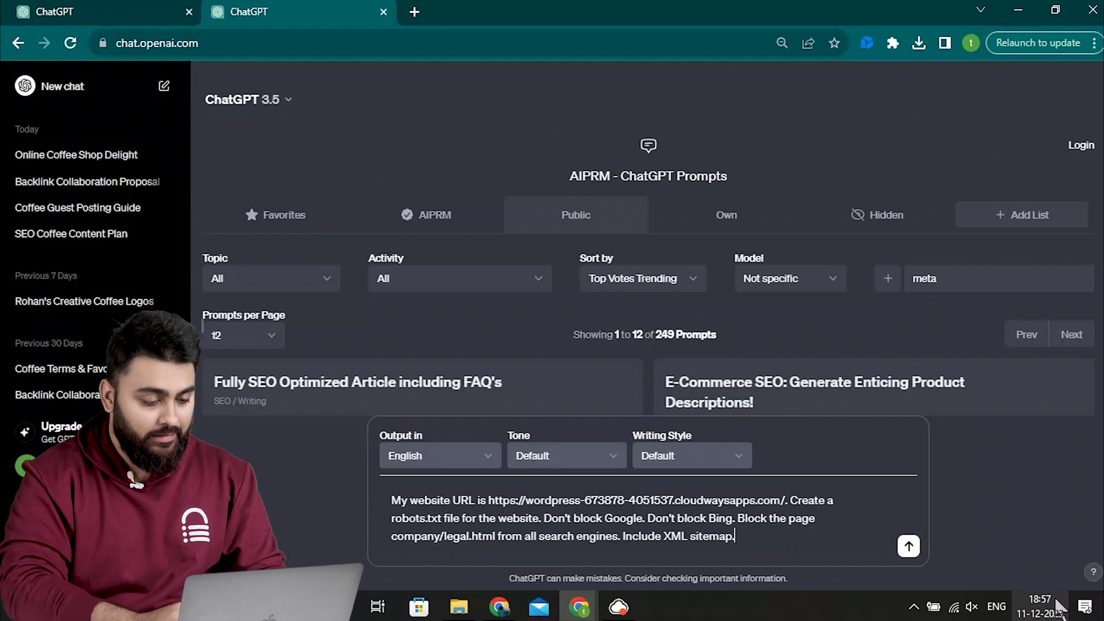
key("Return")
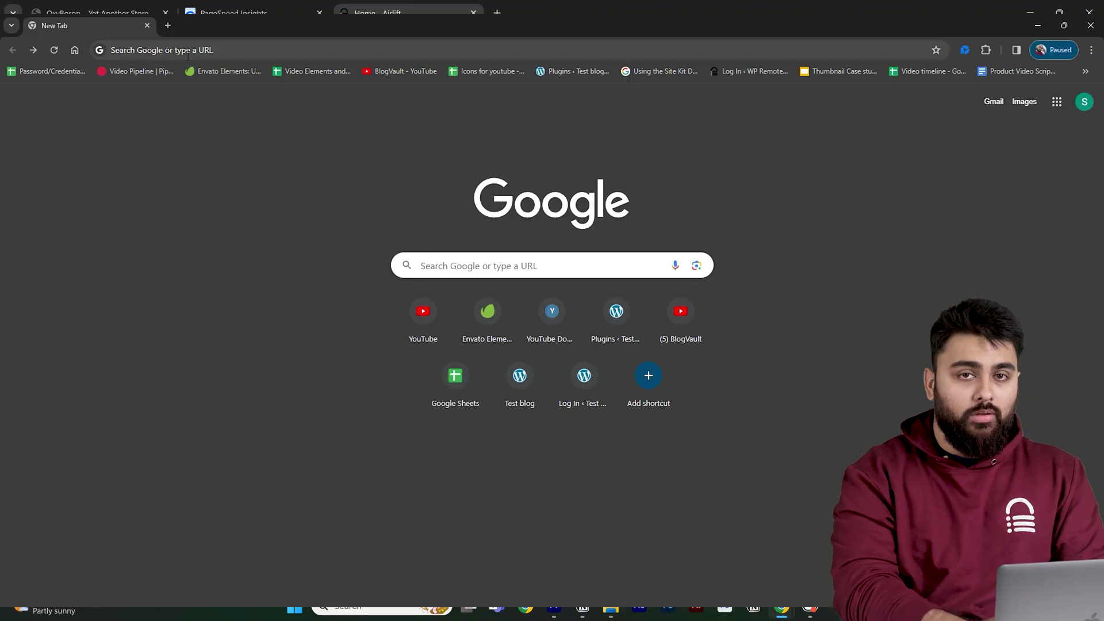
- Go to the airlift.net website
left_click(188, 50)
type("airlift.net")
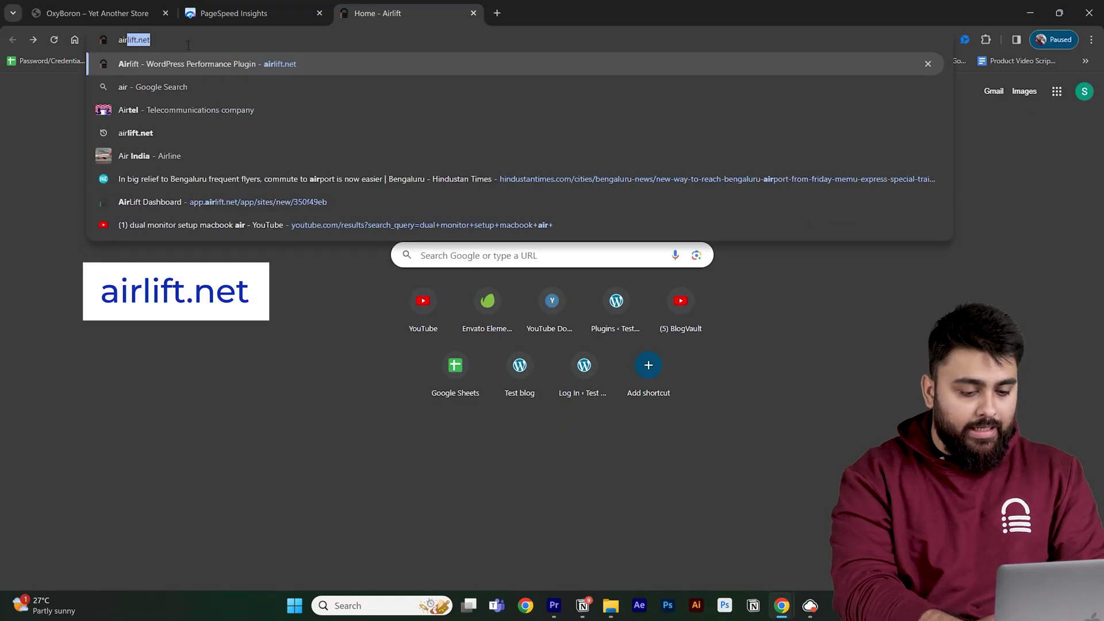
key("Return")
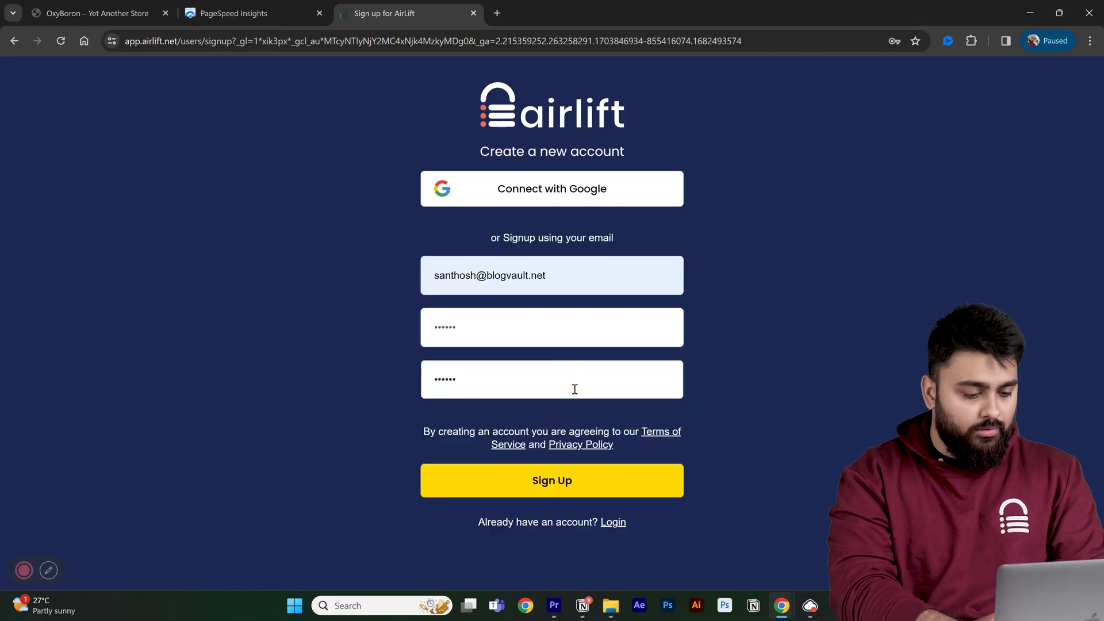
- Submit the Airlift sign-up, add oxyboron.com, and download the plugin for manual installation
key("Return")
left_click(571, 347)
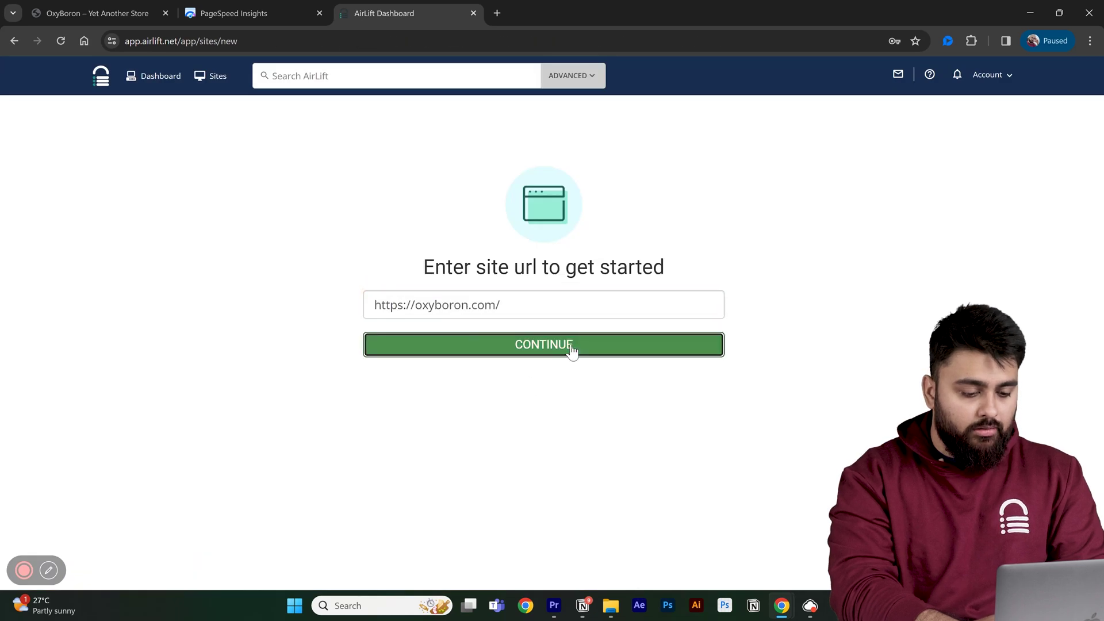
left_click(696, 215)
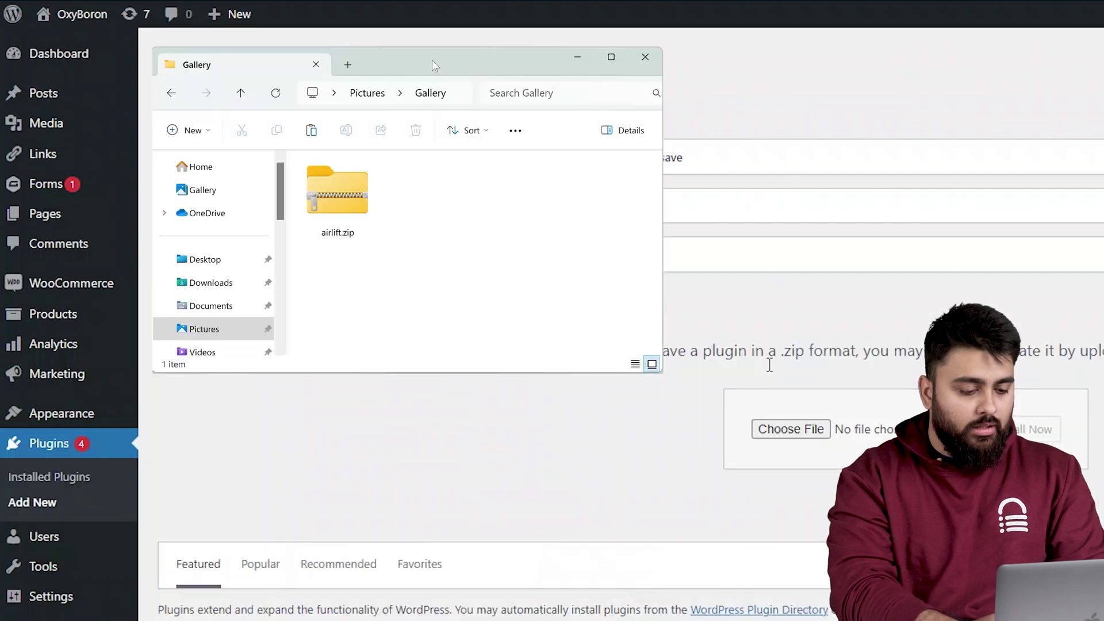
- Upload airlift.zip as a WordPress plugin and install it
left_click_drag(338, 196, 790, 429)
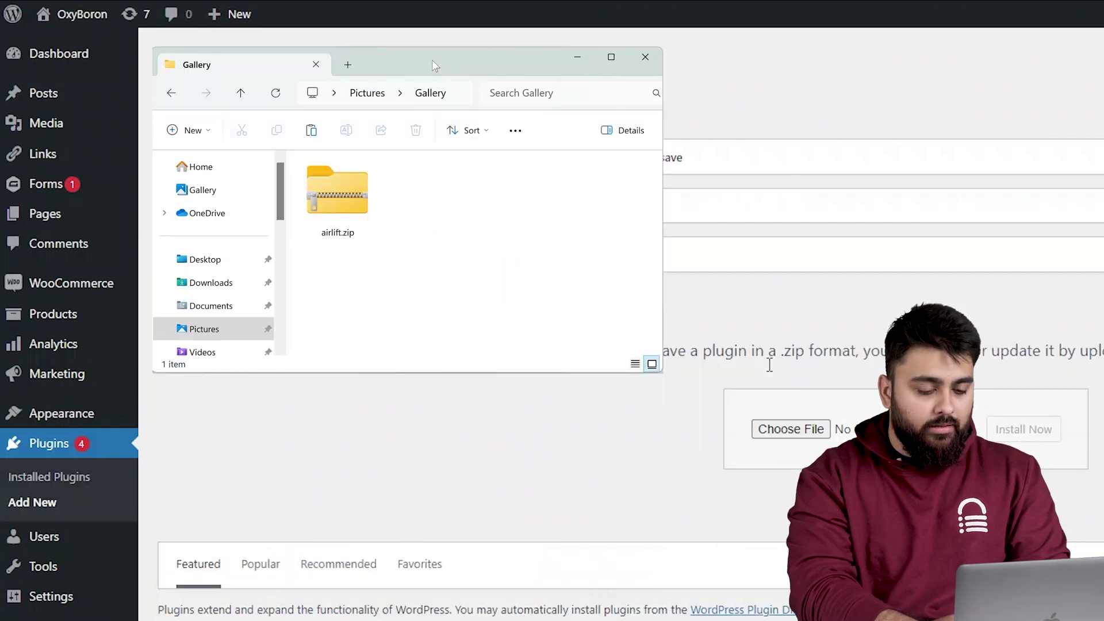
left_click(1019, 432)
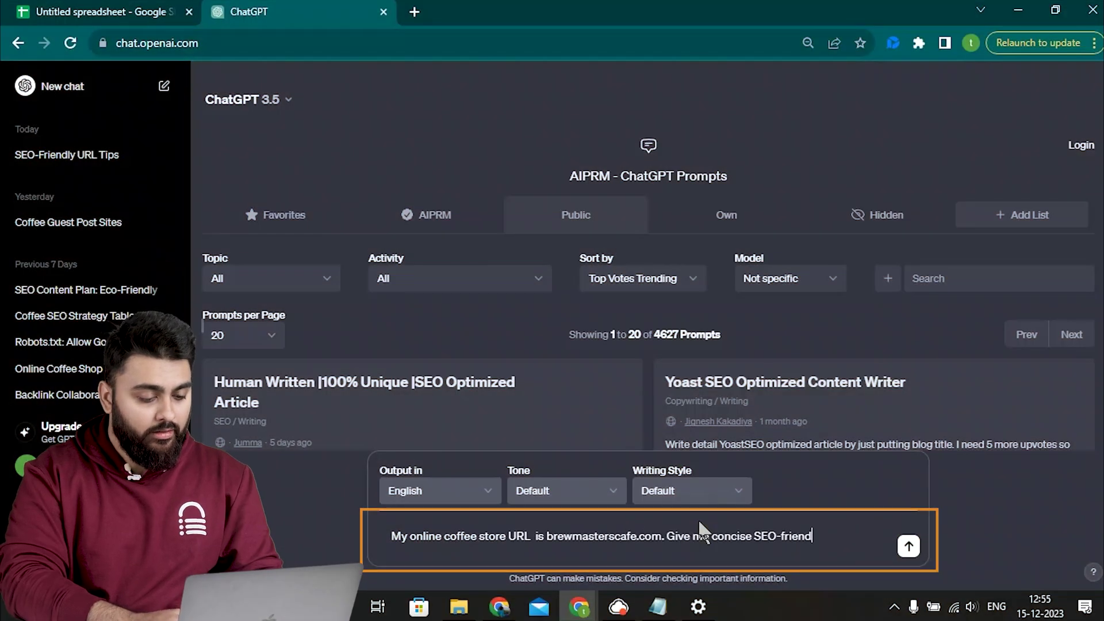
- Ask for concise SEO-friendly URL slugs for five pages of brewmasterscafe.com
type("ollowing pages:")
key("shift+Return")
type("Premium coffee equipment Specialty Coffee Barista secrets Ebook Our Journey Contact us")
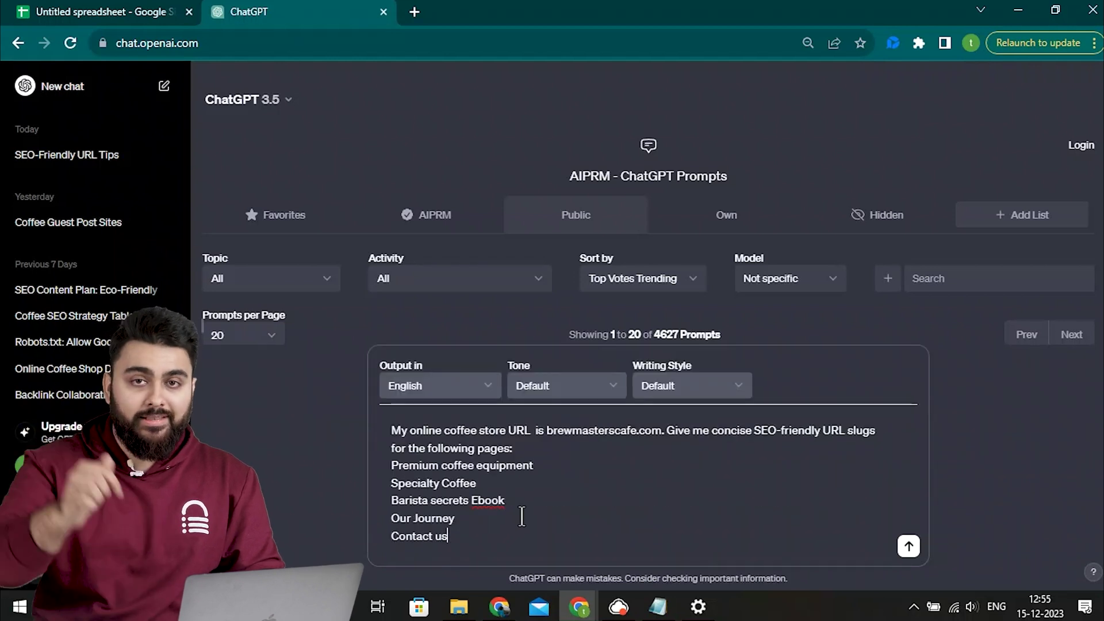
key("Return")
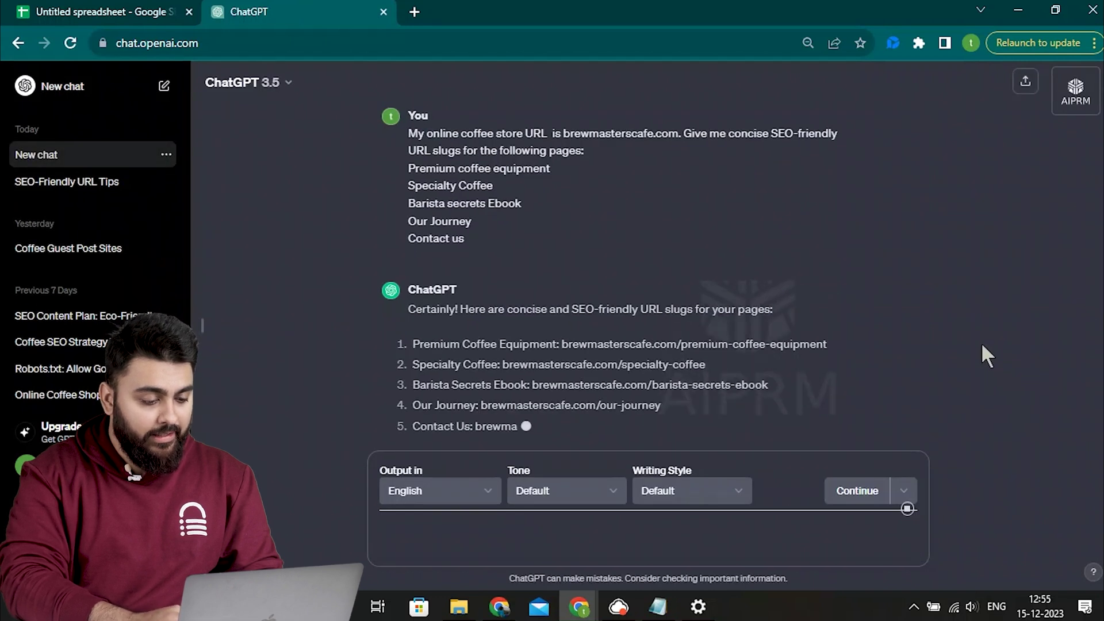
- Ask for more concise SEO-friendly slugs that include the keyword 'coffee'
type("make the more SEO fri")
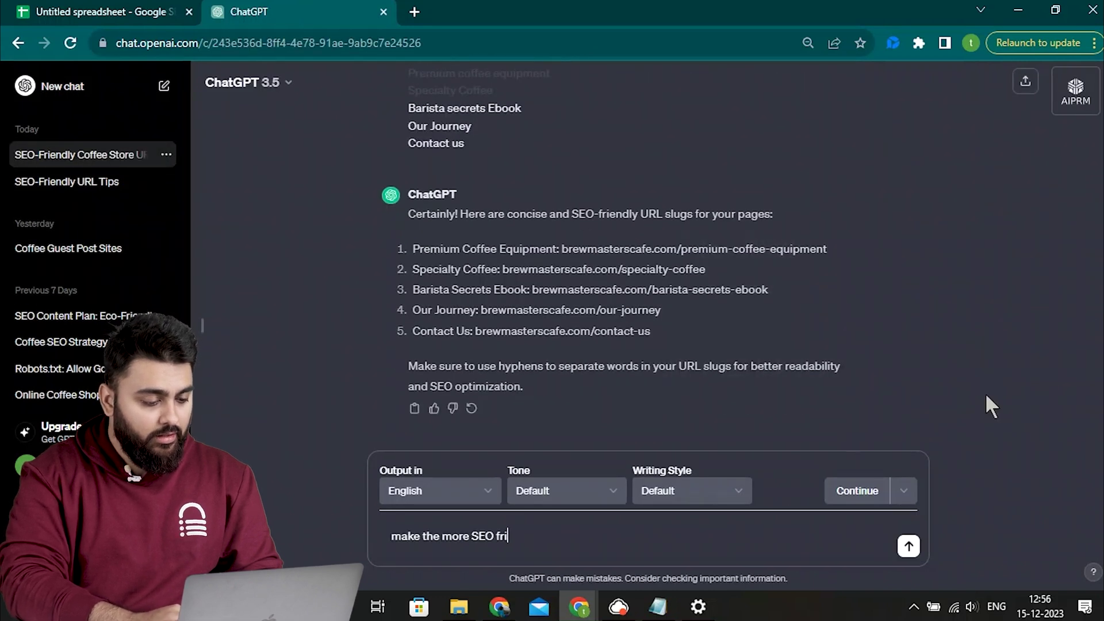
type("endly and concise.")
key("Return")
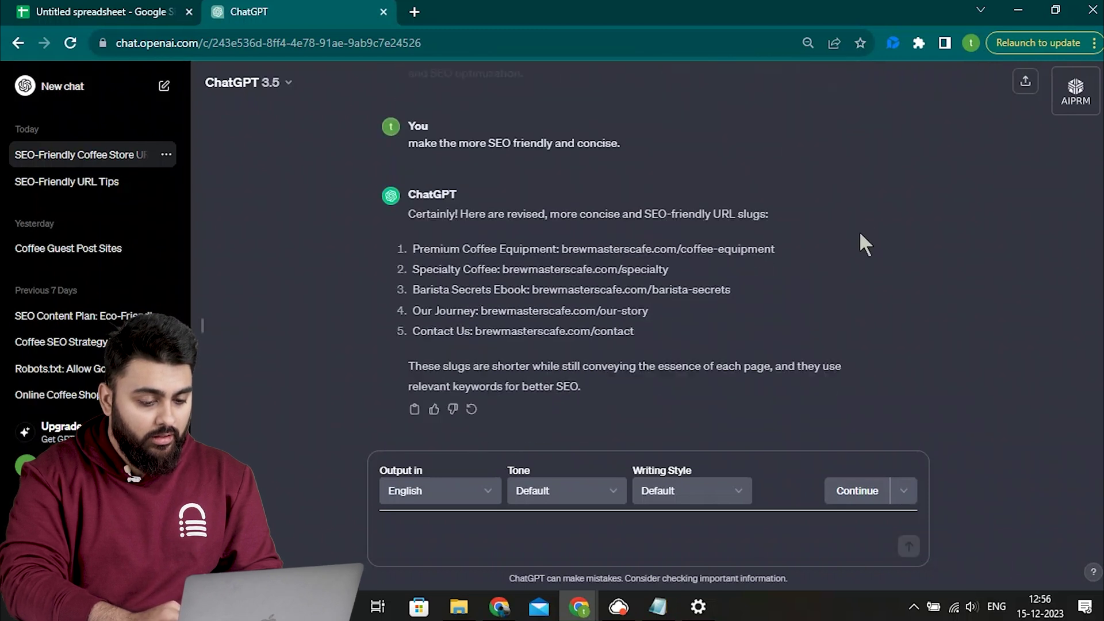
type("Include the keyword coffee")
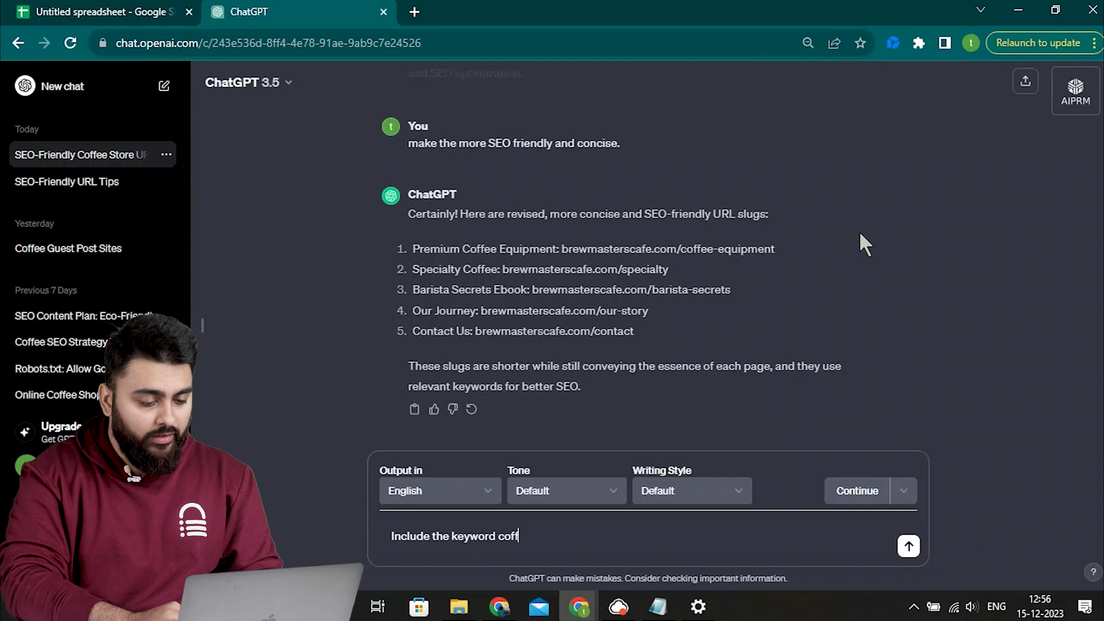
key("Return")
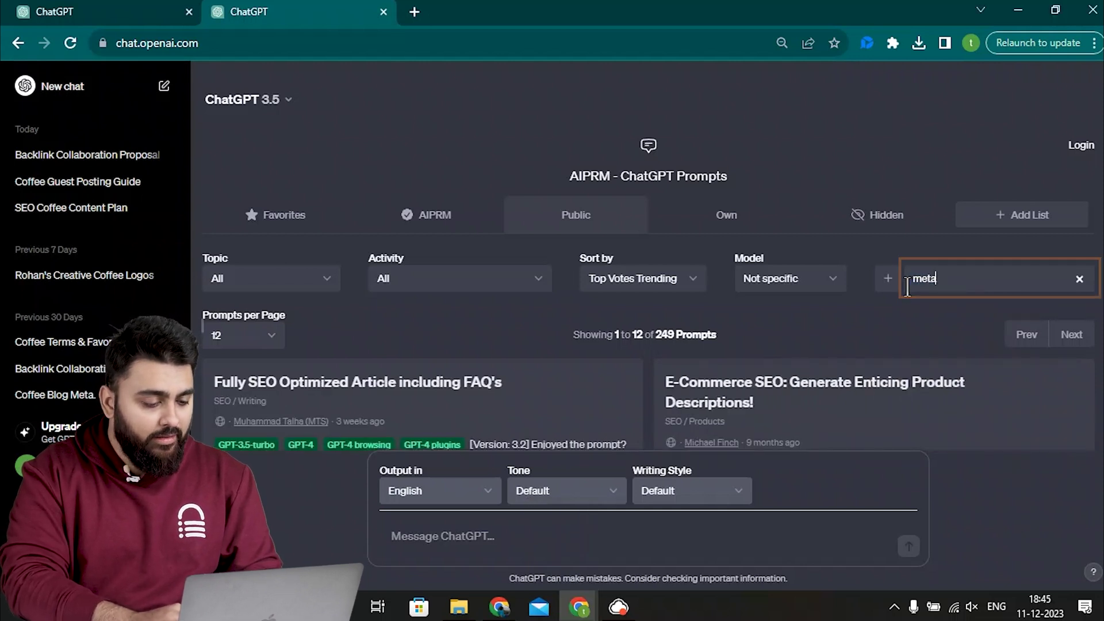
- Run the High CTR Meta Description prompt with the pasted 'online coffee shop' request
scroll(646, 347, "down", 8)
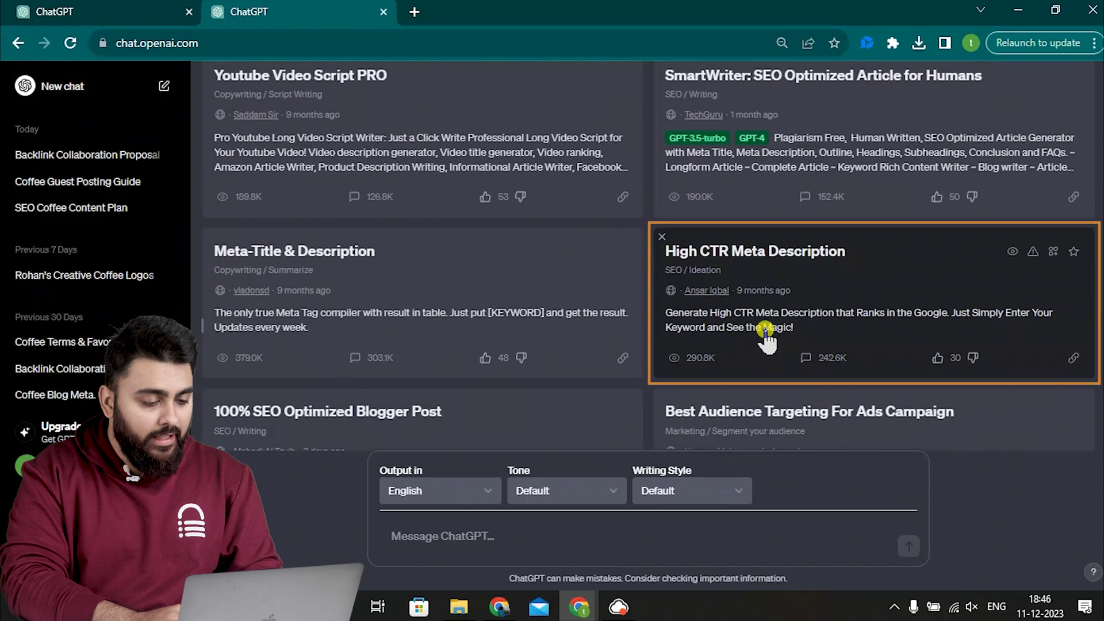
left_click(766, 333)
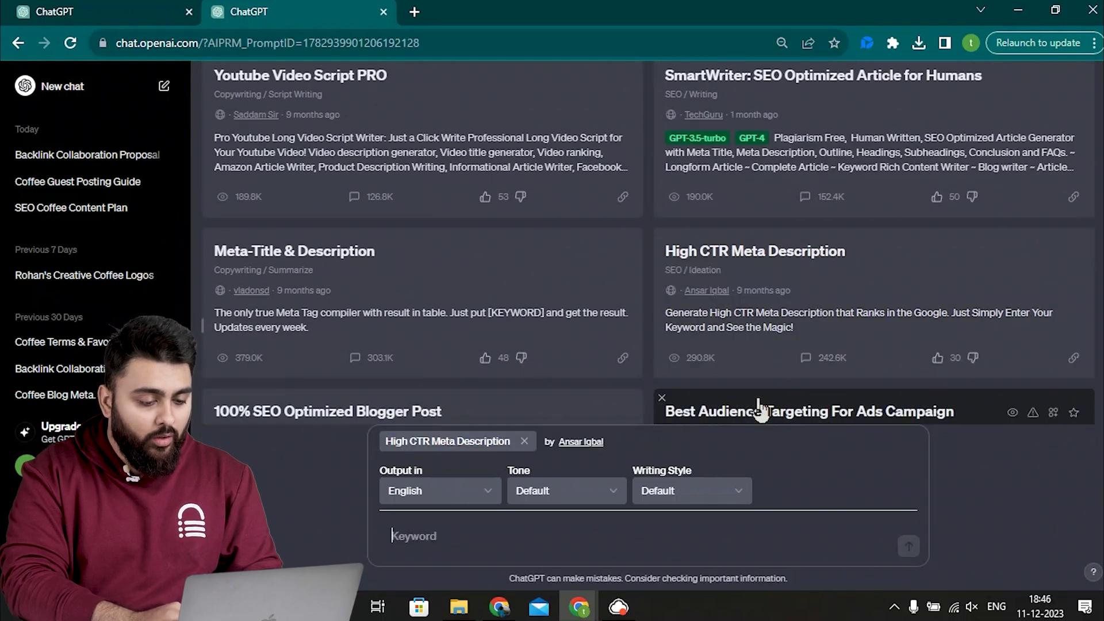
left_click(740, 524)
type("Generate a unique meta description (maximum 150 characters)for the keyword phrase \"online coffee shop\"")
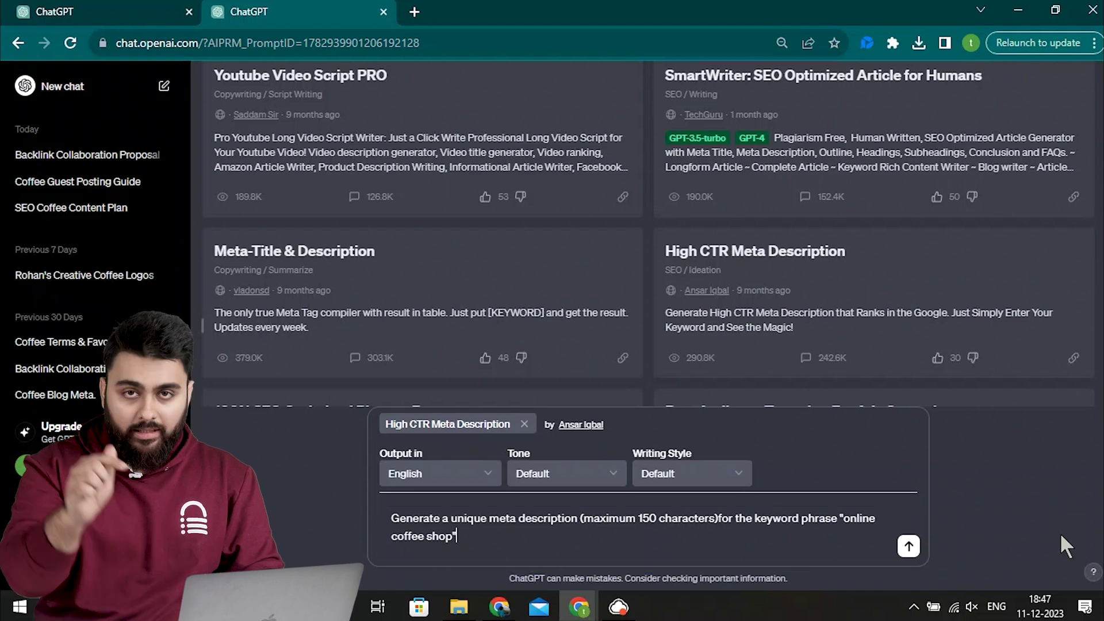
key("Return")
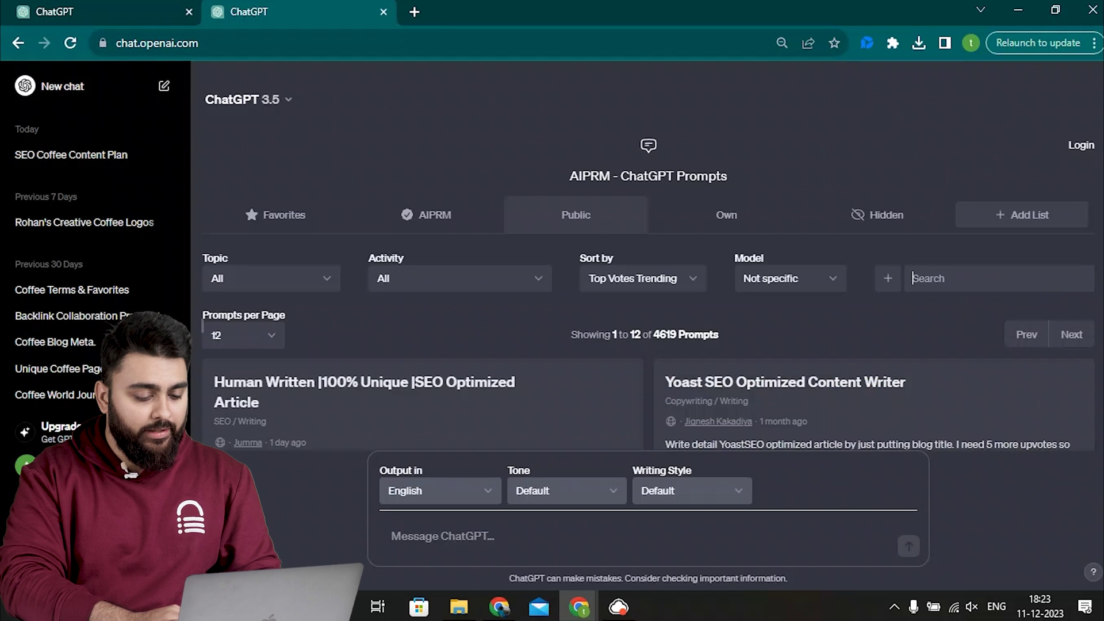
- Run the Find Guest Posting Websites for Backlinks prompt with the niche 'coffee'
type("backlin")
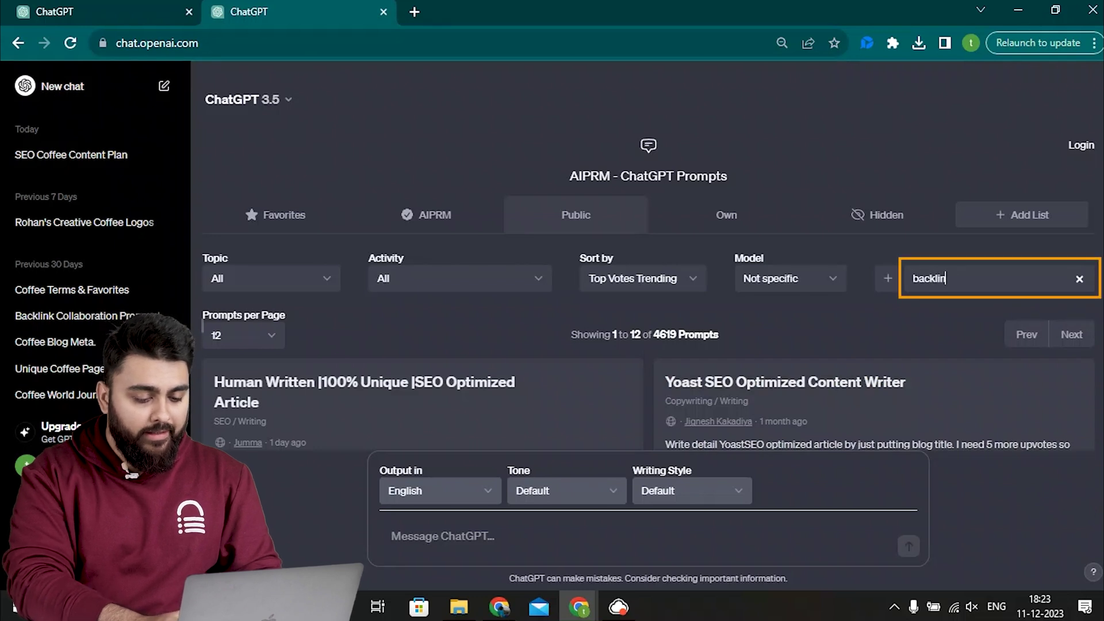
type("k")
scroll(811, 327, "down", 5)
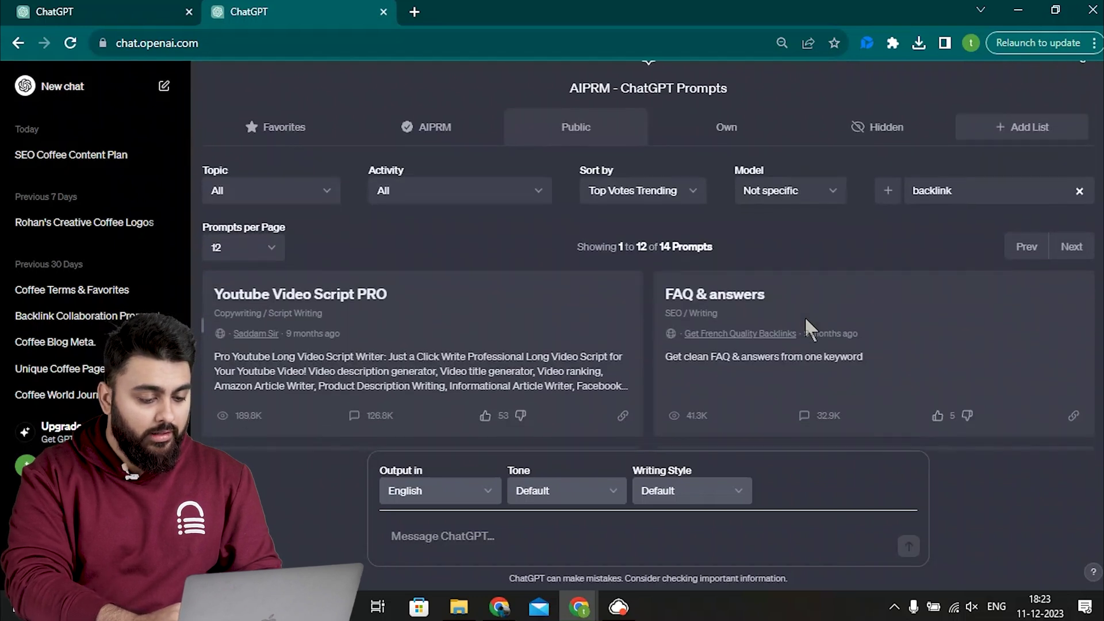
left_click(981, 319)
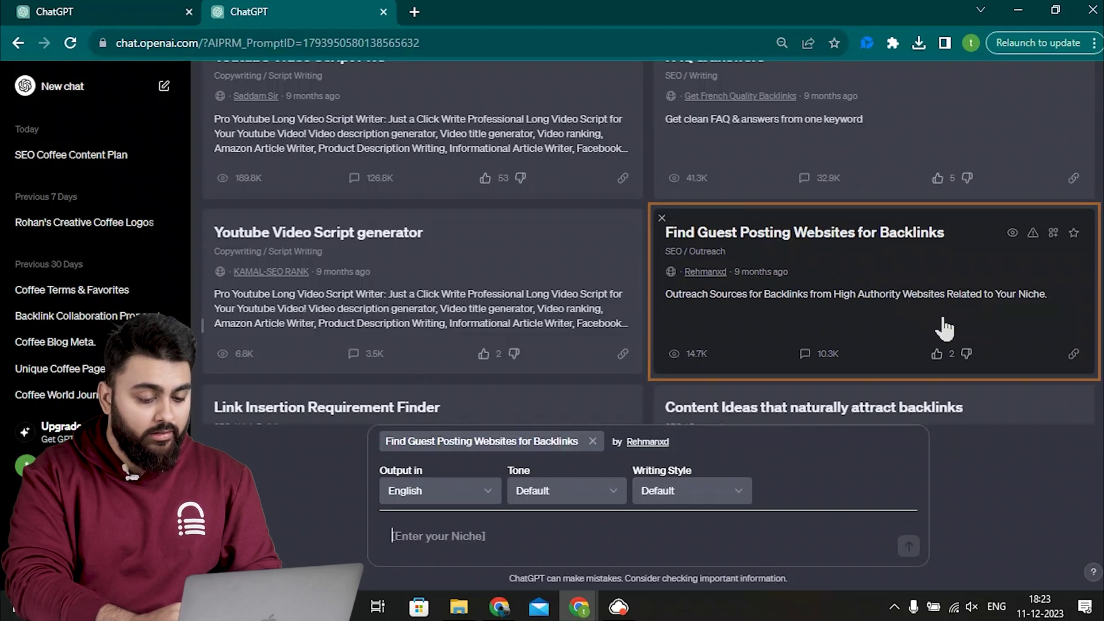
left_click(577, 542)
type("cof")
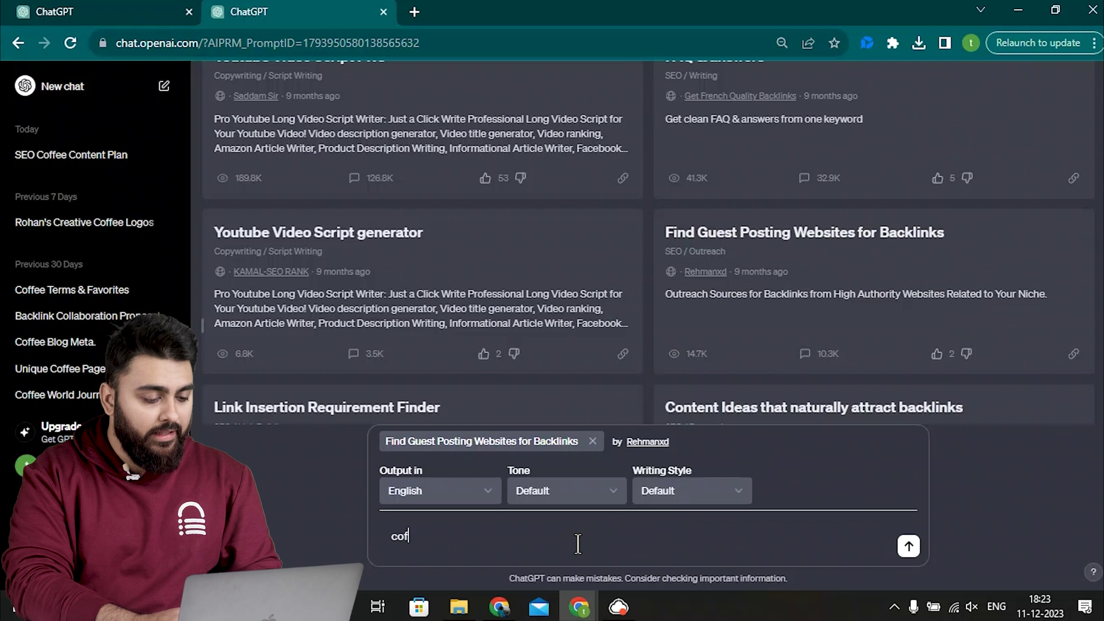
type("fee")
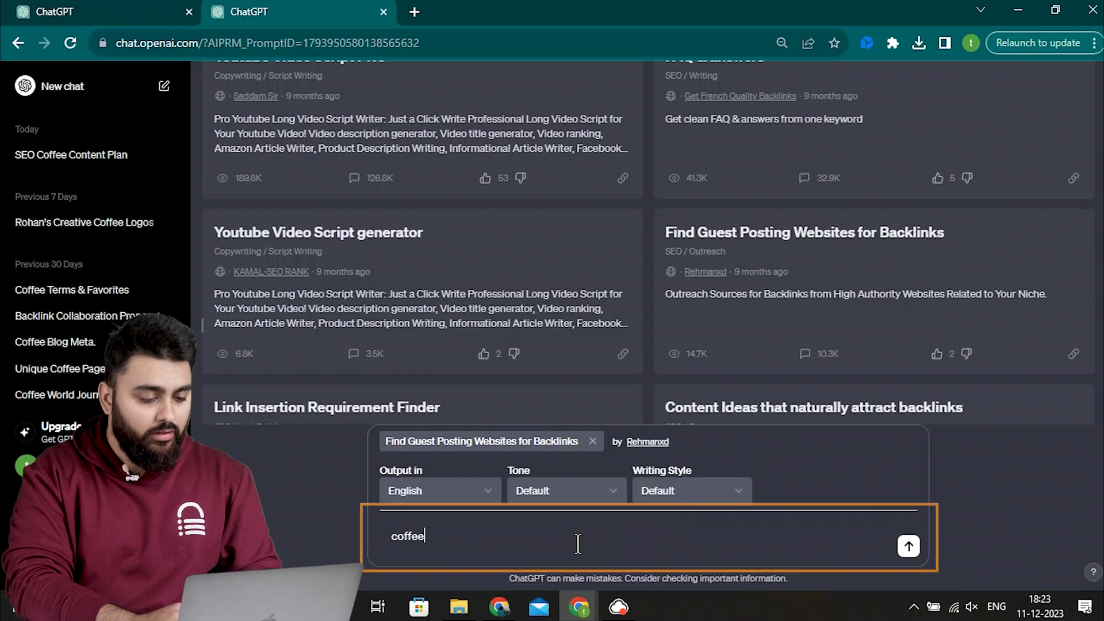
key("Return")
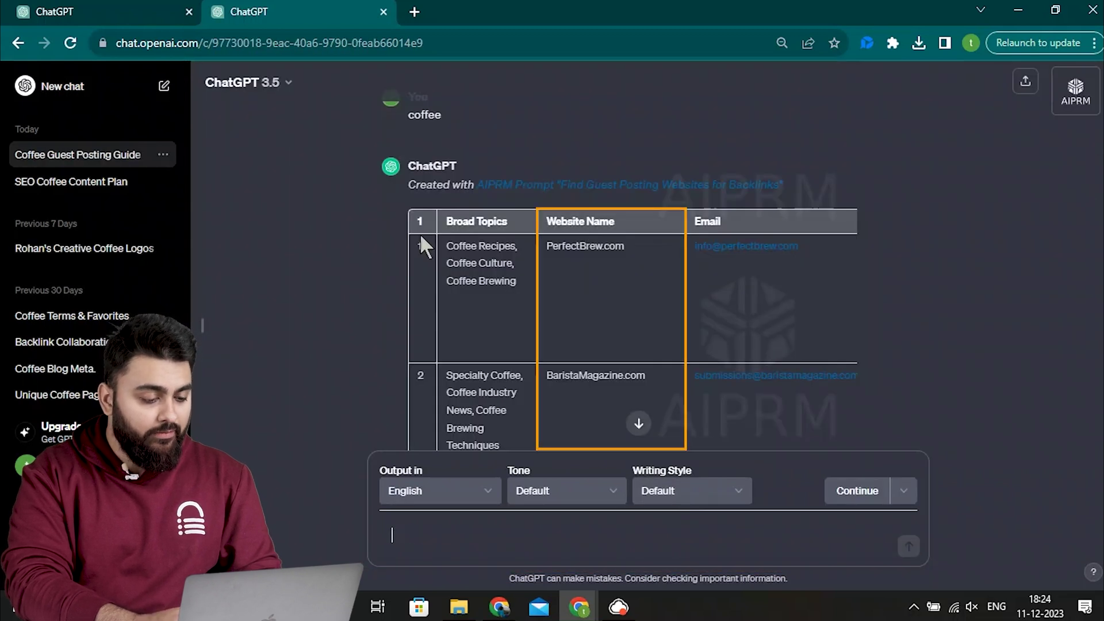
- Select across the result table's header to reveal the One Line Tip column
left_click_drag(419, 233, 656, 216)
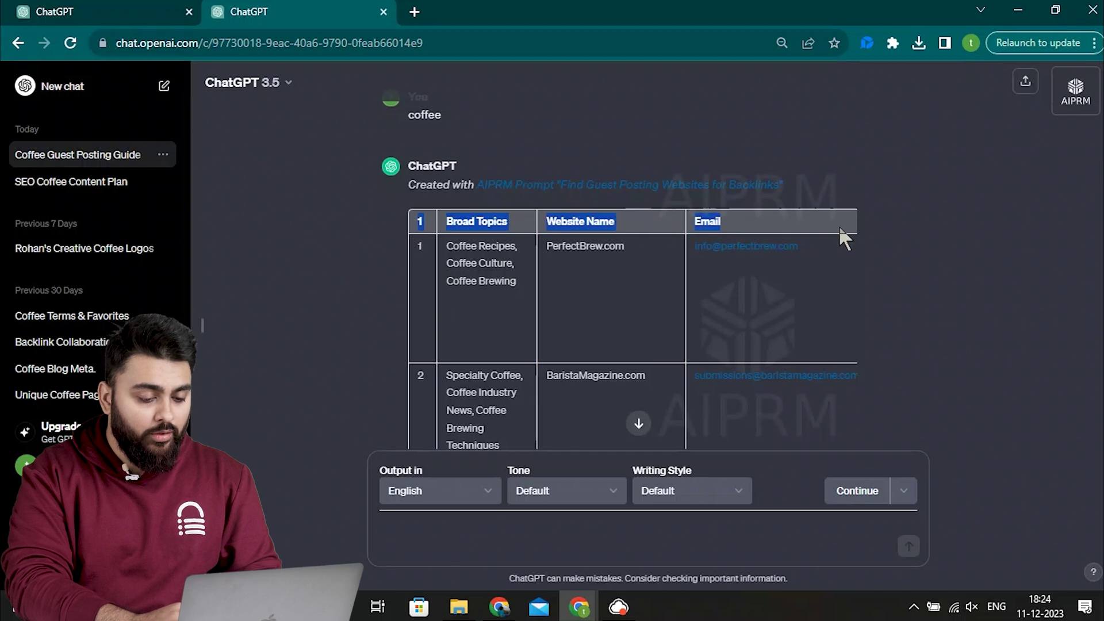
left_click_drag(842, 235, 857, 225)
left_click(771, 181)
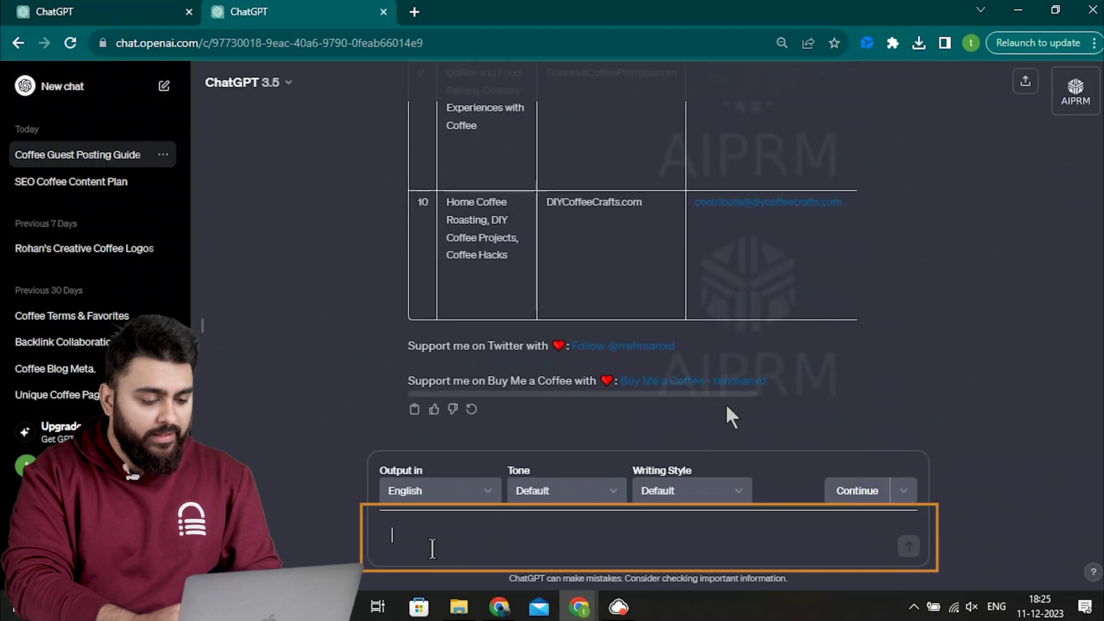
- Request the website links separately, open BaristaMagazine.com, and ask for 10 more websites
type("Give me the website")
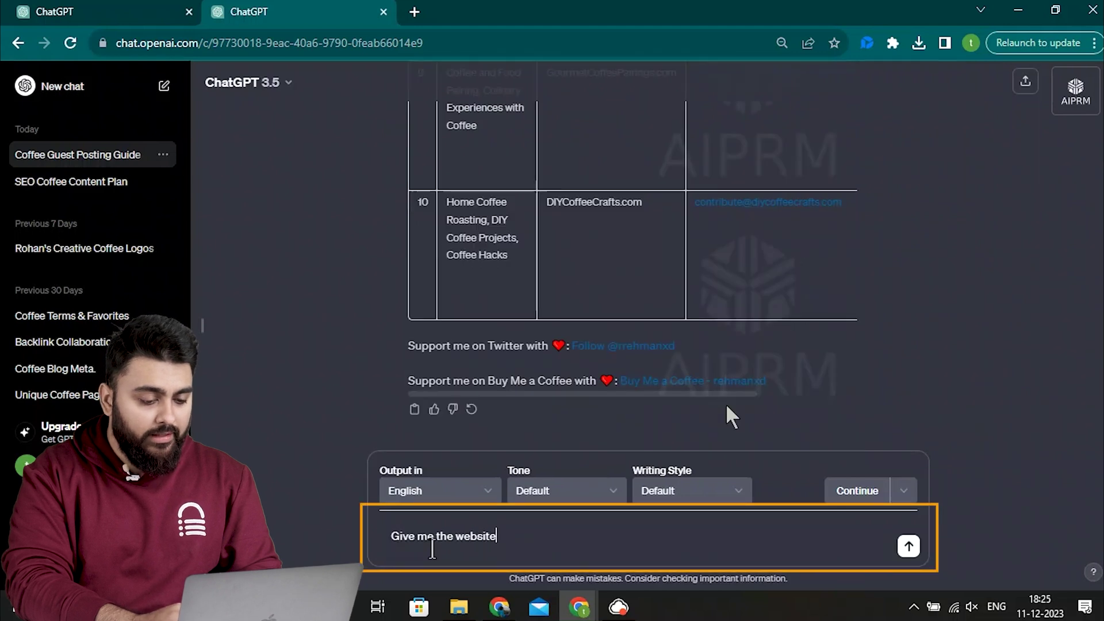
type(" links separately")
key("Return")
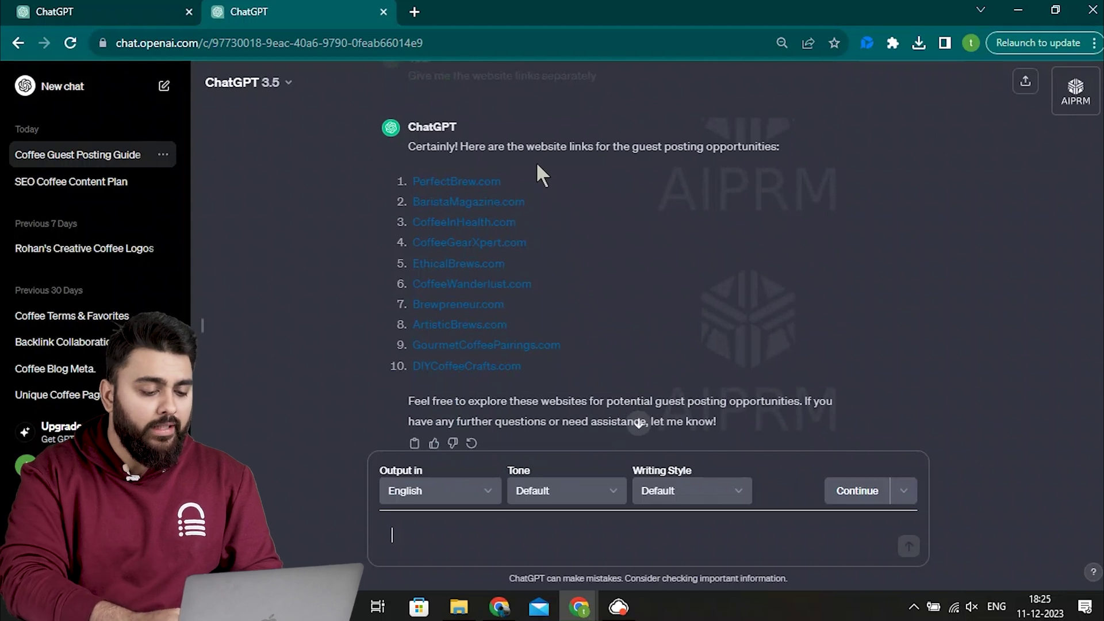
left_click(482, 201)
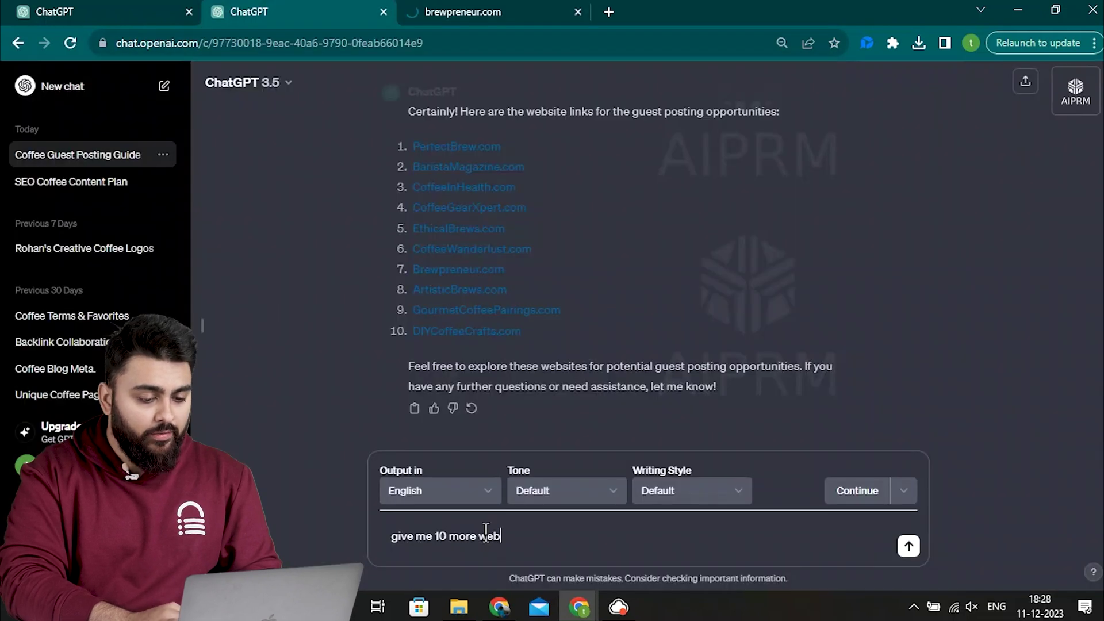
key("Return")
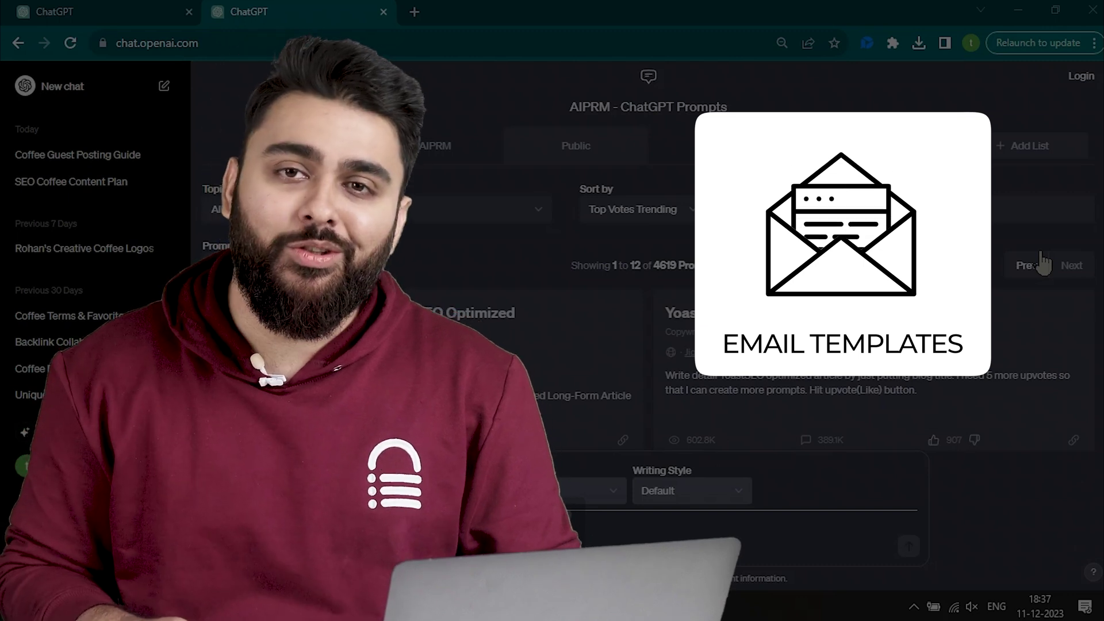
- Use the Professional Emails Made Easy prompt to write a concise backlink collaboration email
left_click(1028, 210)
type("e")
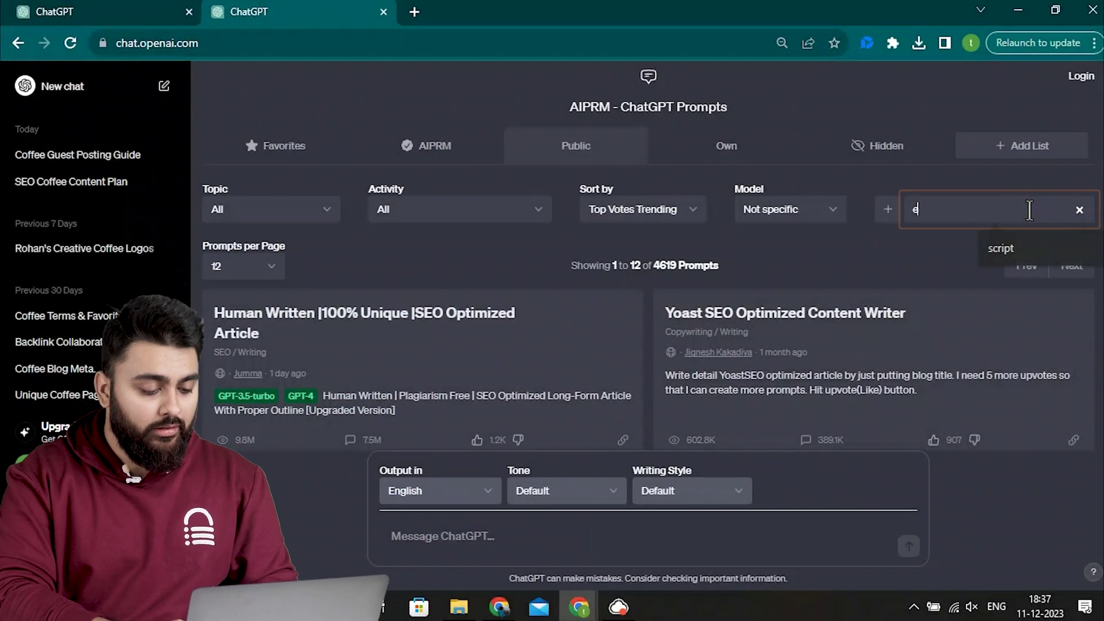
type("mails")
scroll(765, 264, "down", 10)
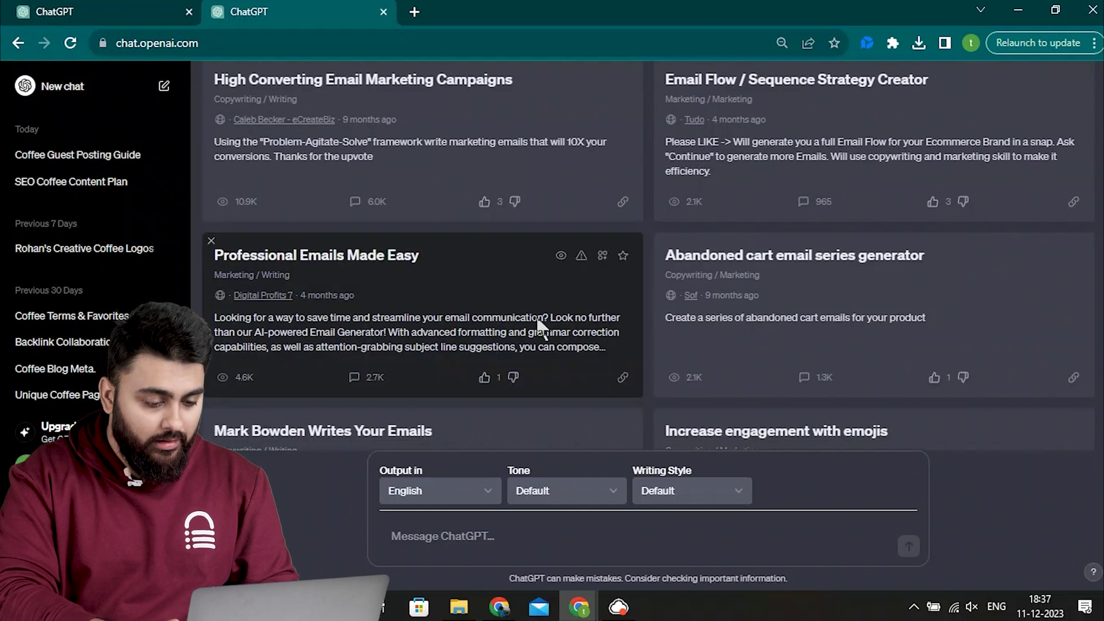
left_click(538, 328)
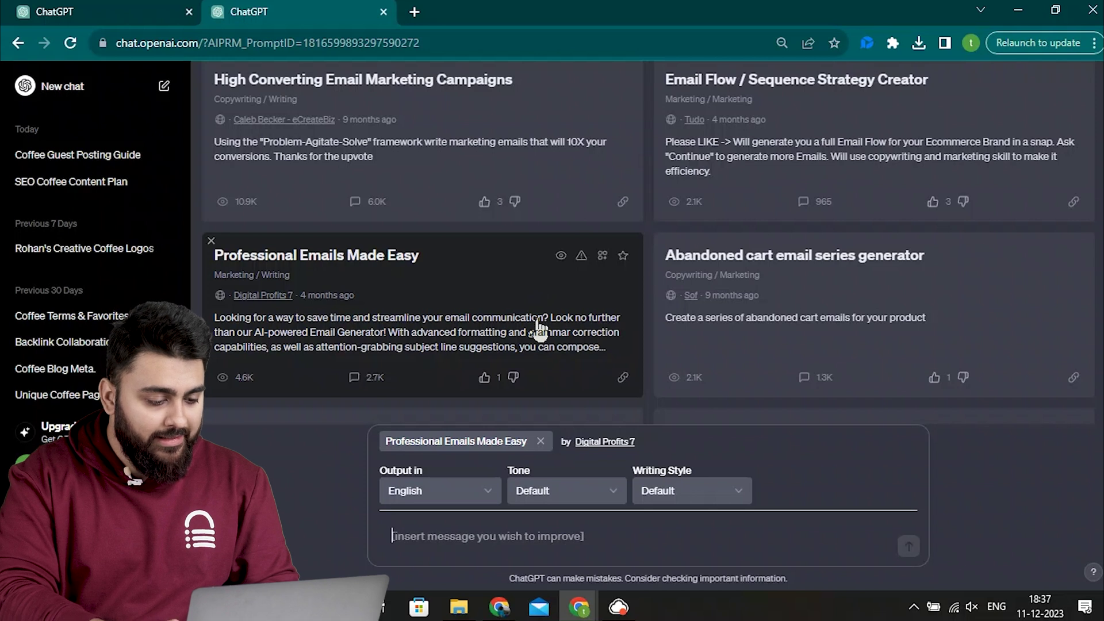
type("write a concise email requesting collaboration for backlin")
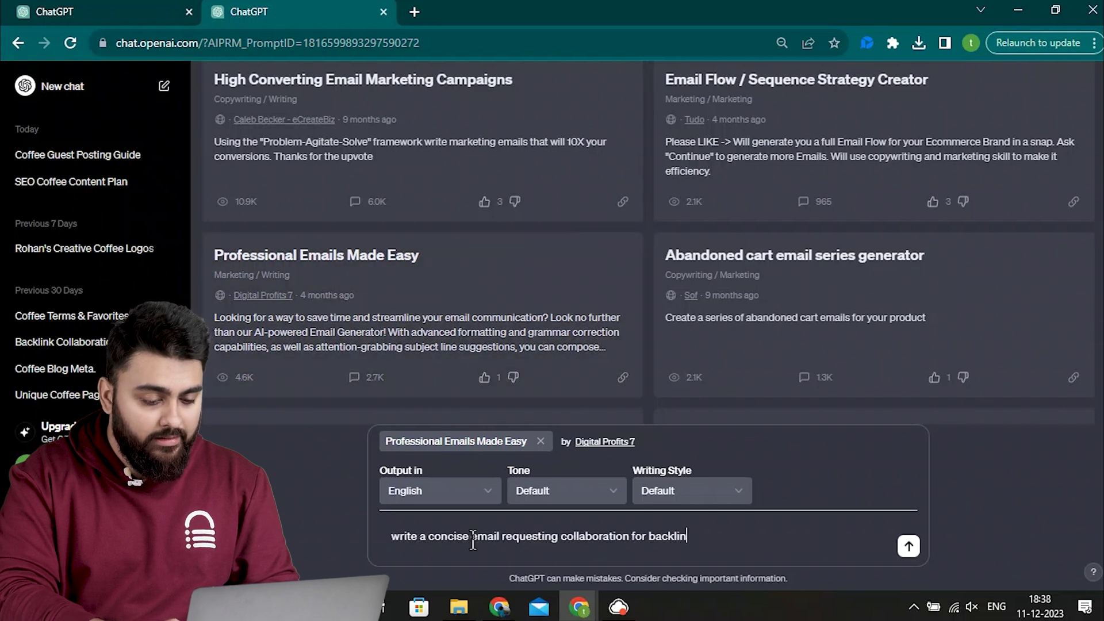
type("ks")
key("Return")
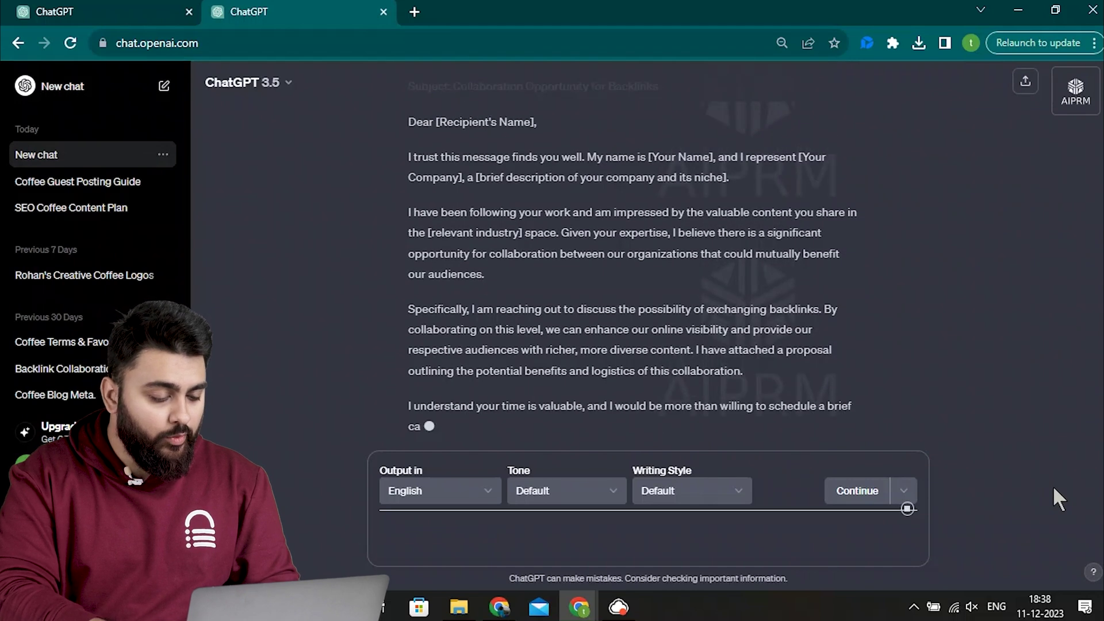
- Ask for a shorter, friendlier backlink email, then start requesting five more similar email templates
type("Make it shorter and m")
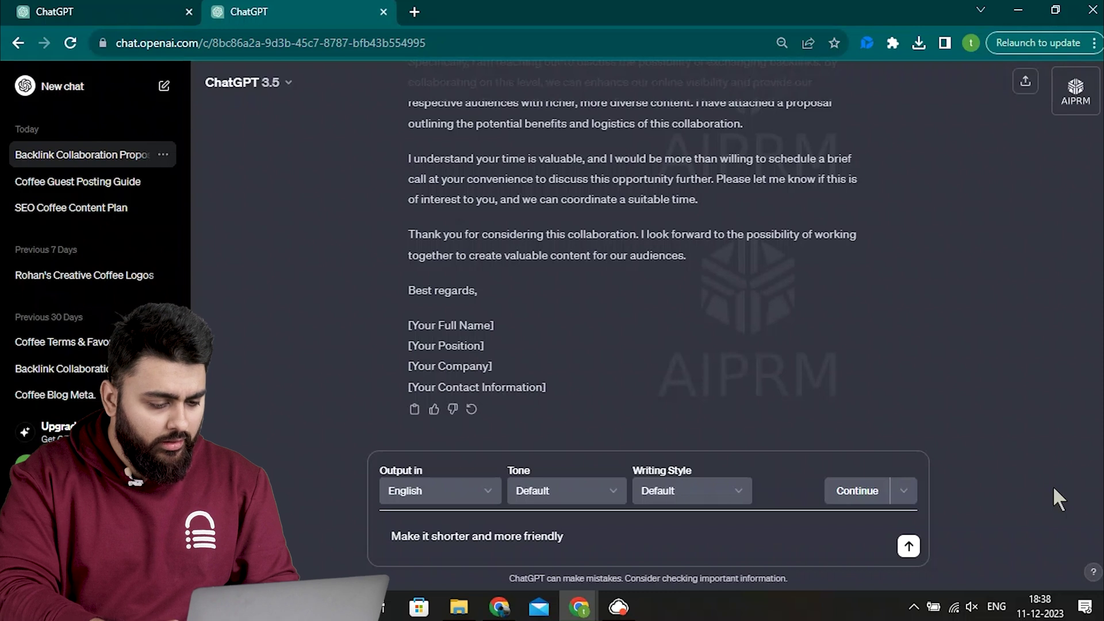
type("ore friendly")
key("Return")
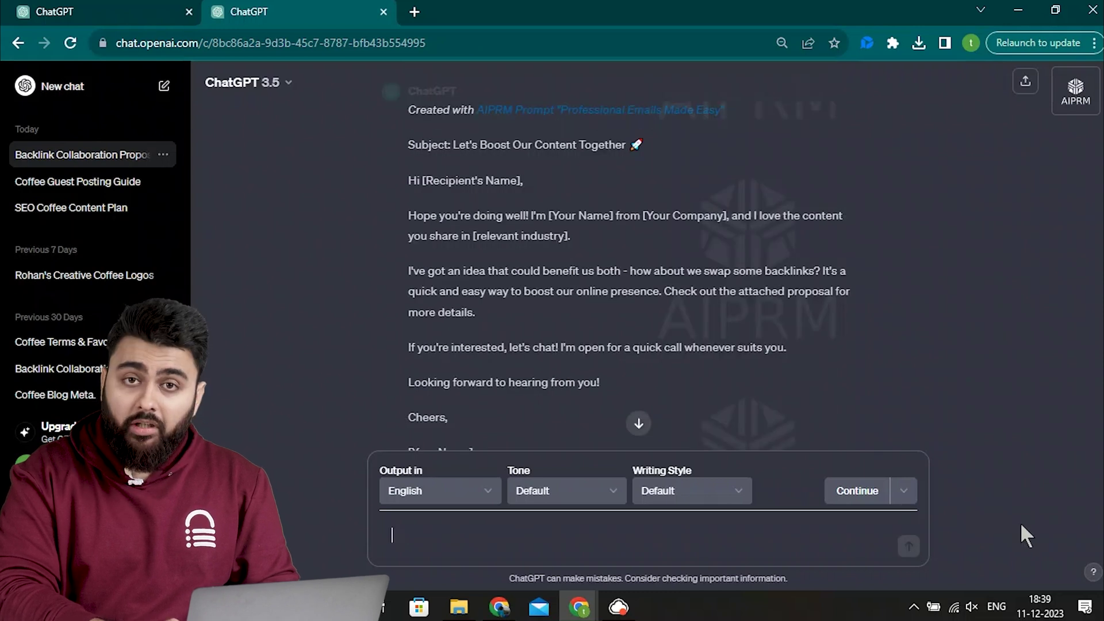
type("Give me five more similar ema")
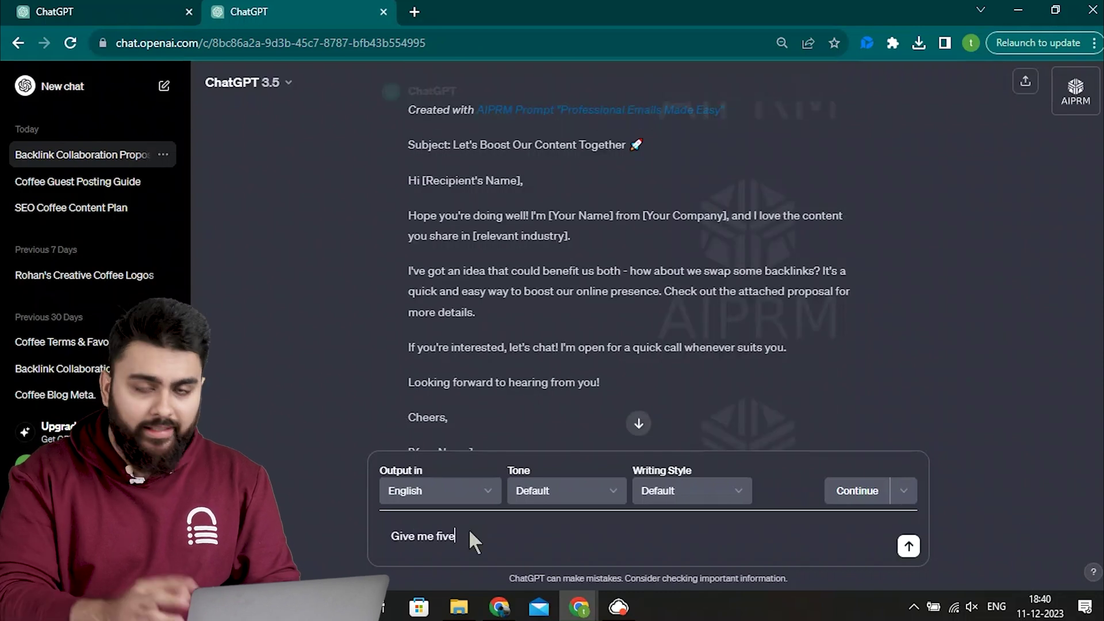